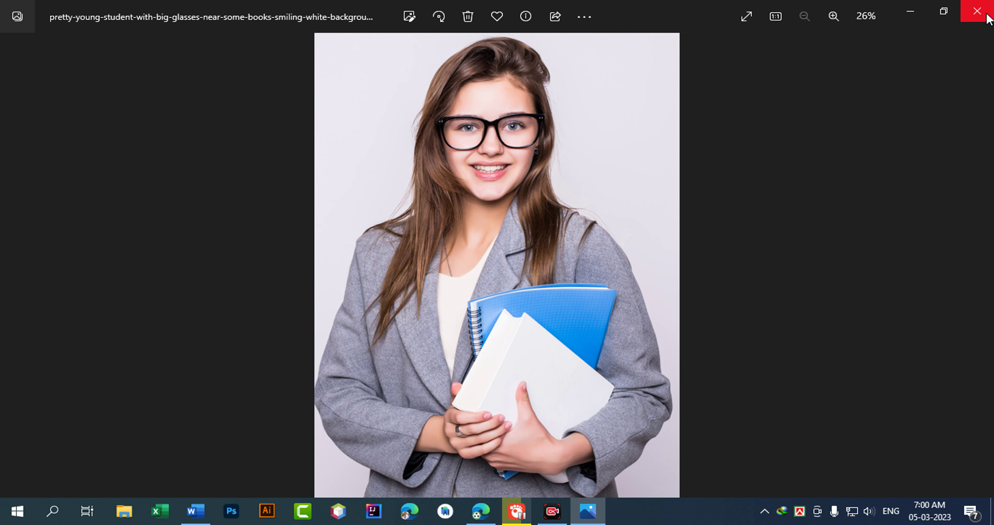
Close the Photos viewer showing the smiling student-with-glasses portrait.
left_click(978, 12)
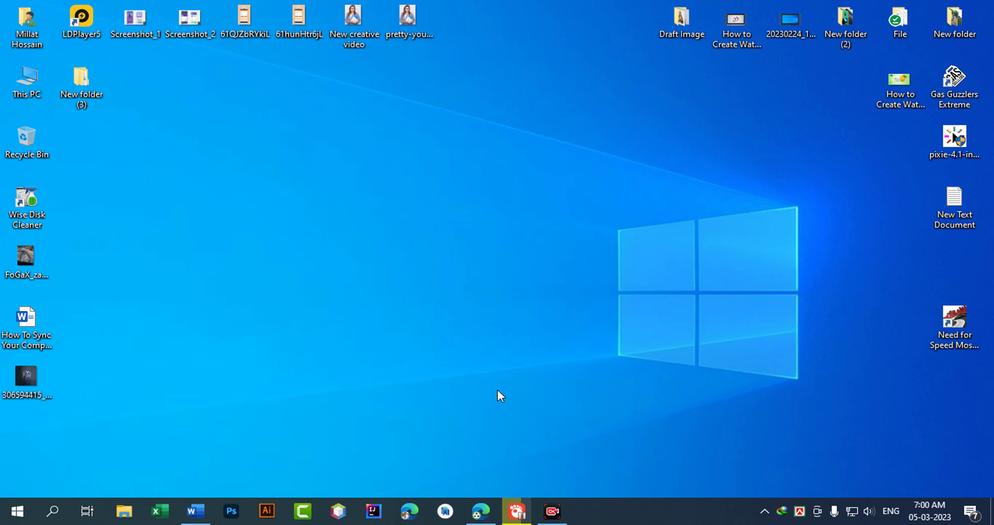
Open TTSFree's Bangladesh Text to Speech page in Edge and check its 0/500 character limit.
left_click(480, 511)
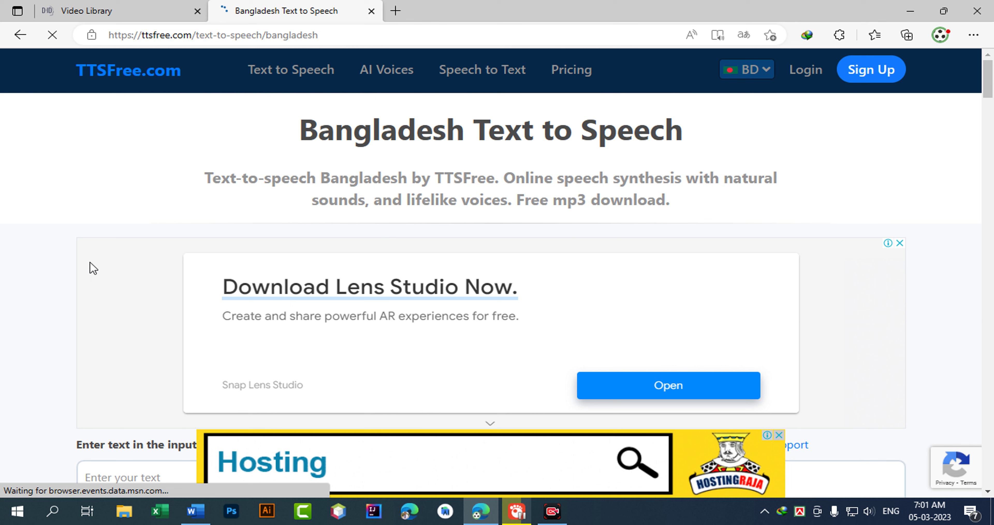
left_click_drag(317, 132, 730, 140)
scroll(38, 262, "down", 15)
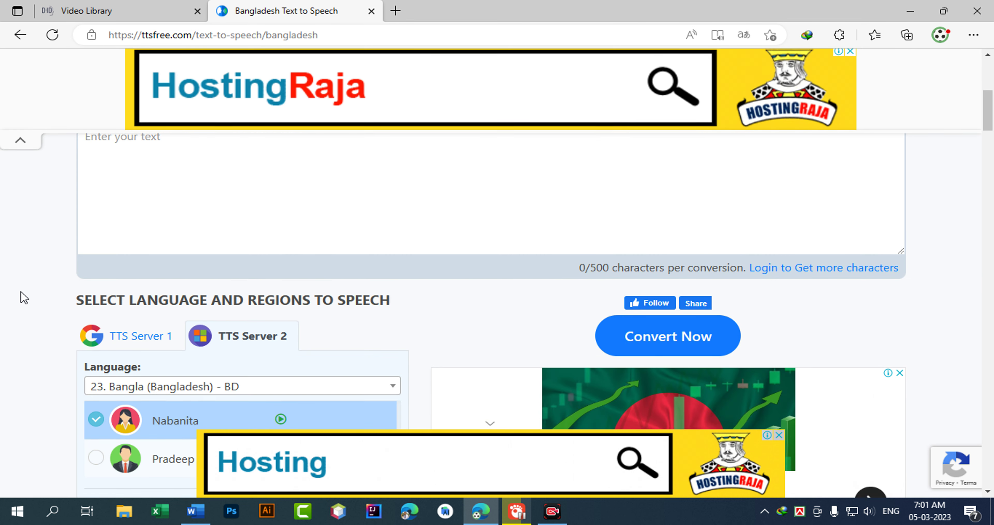
scroll(24, 290, "up", 6)
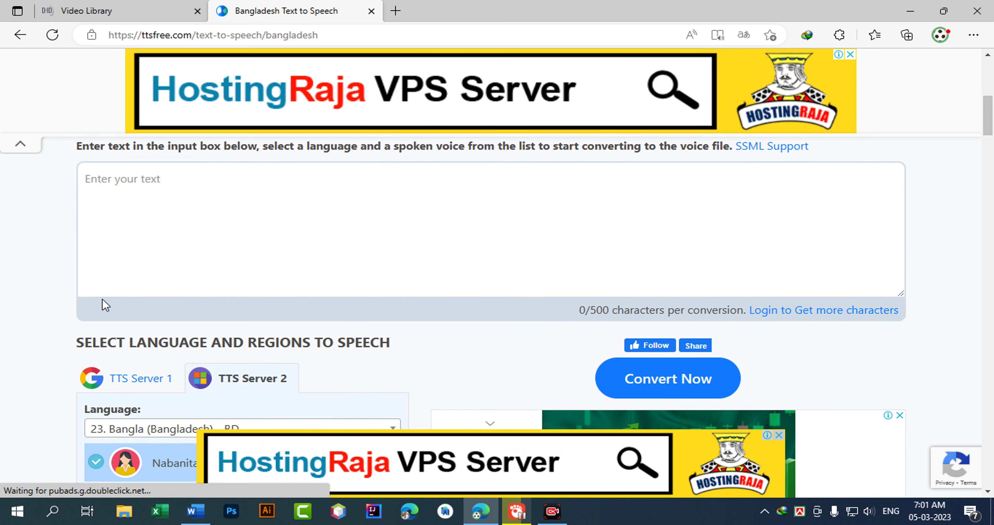
left_click_drag(582, 313, 612, 312)
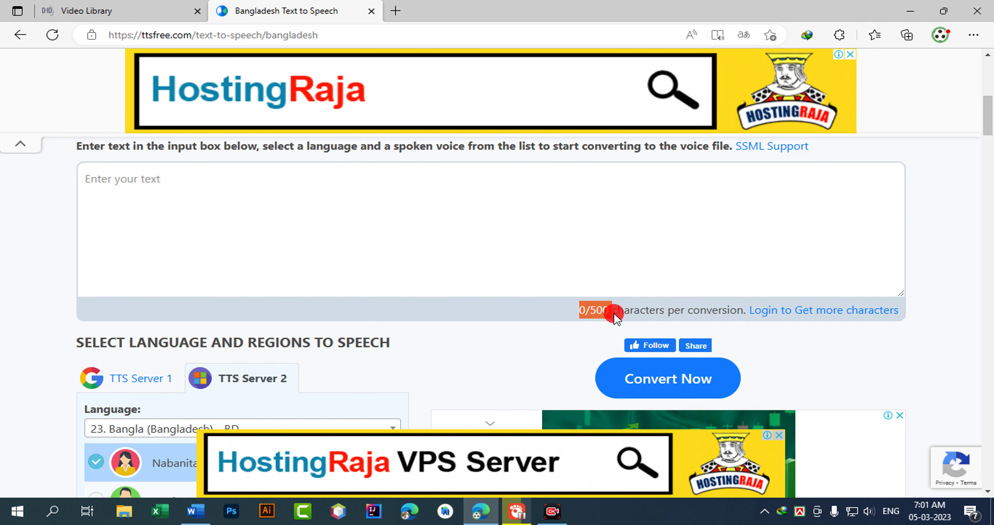
left_click(722, 321)
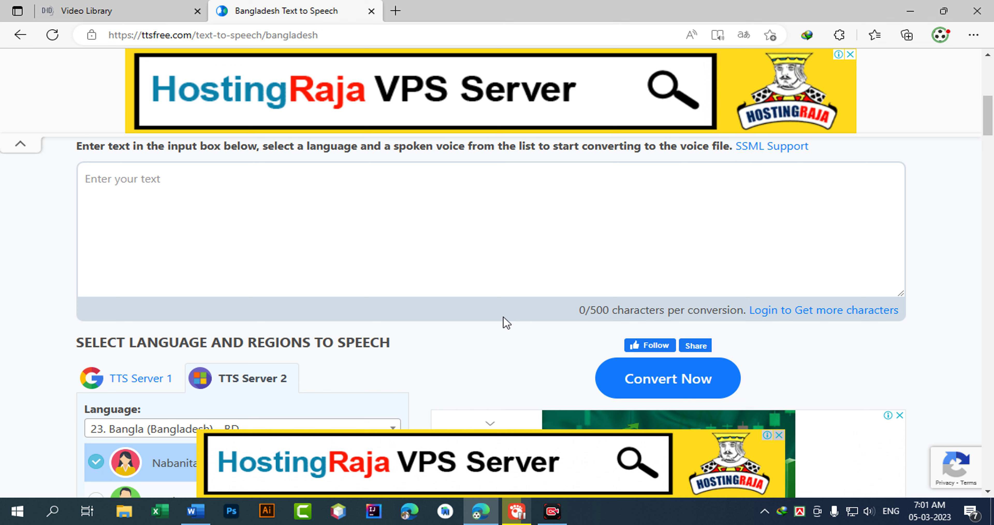
scroll(362, 307, "up", 10)
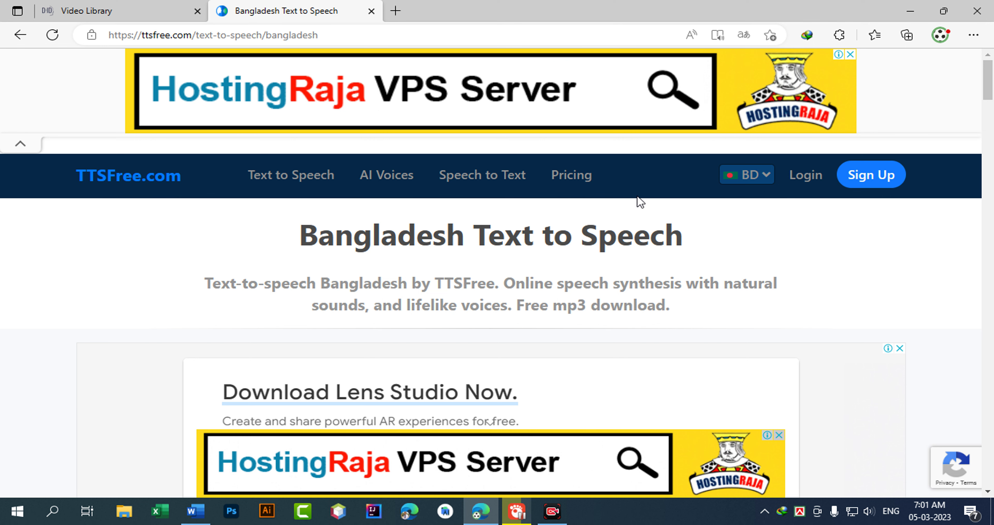
Go to the TTSFree account sign-up page.
left_click(887, 178)
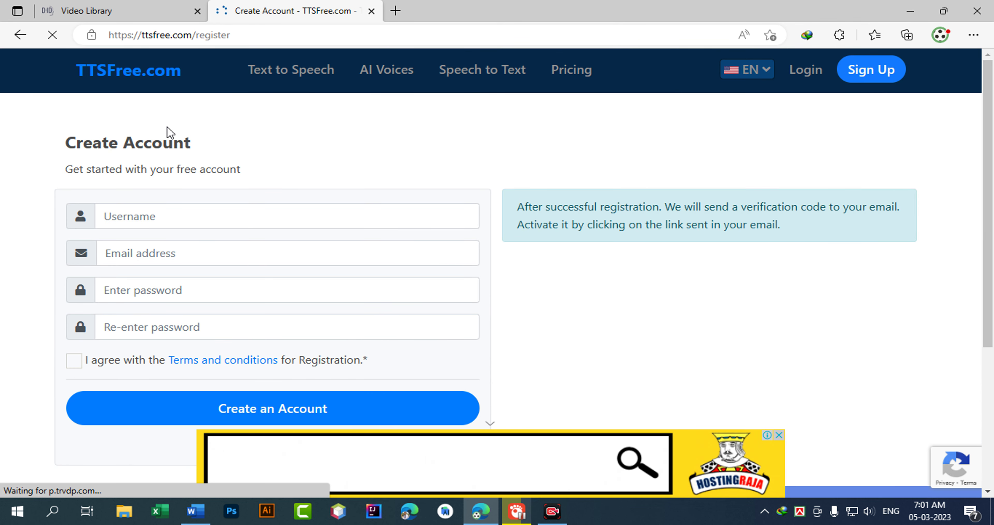
scroll(140, 306, "down", 5)
scroll(604, 240, "up", 5)
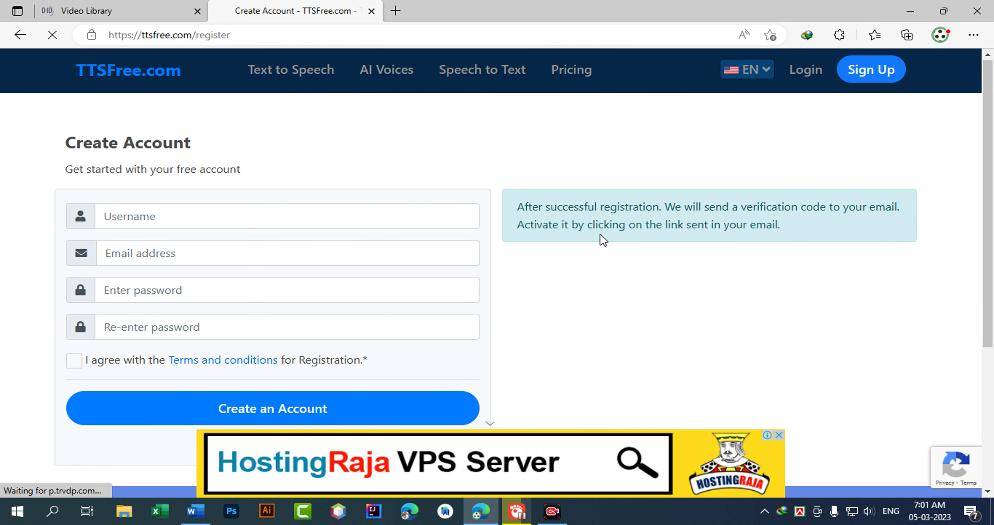
Open Pricing & Plans and review the Guest plan: Free, 500 characters.
left_click(578, 80)
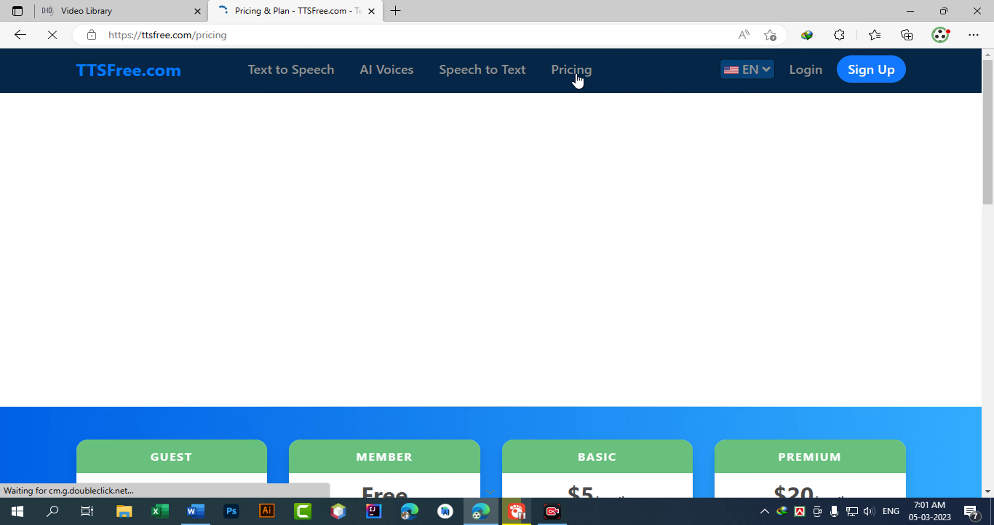
scroll(193, 321, "down", 5)
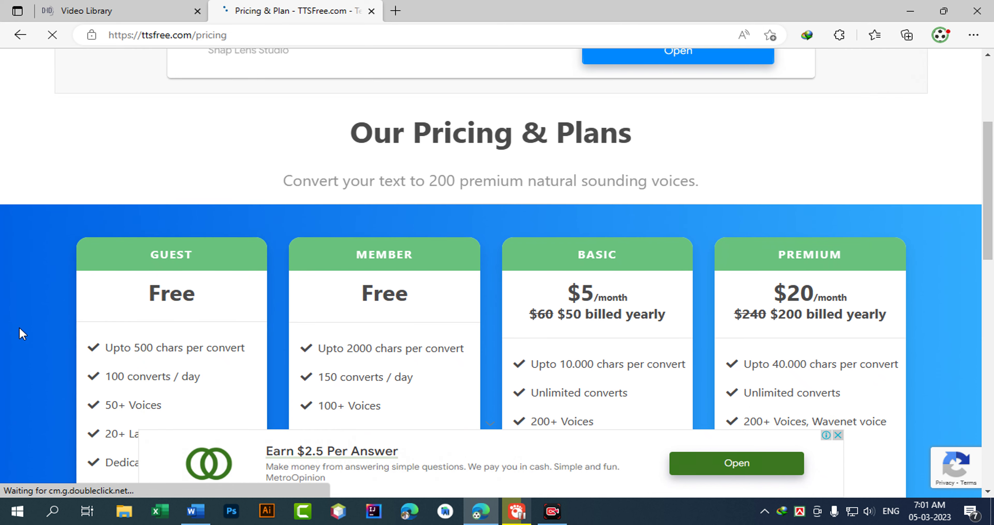
scroll(108, 355, "down", 7)
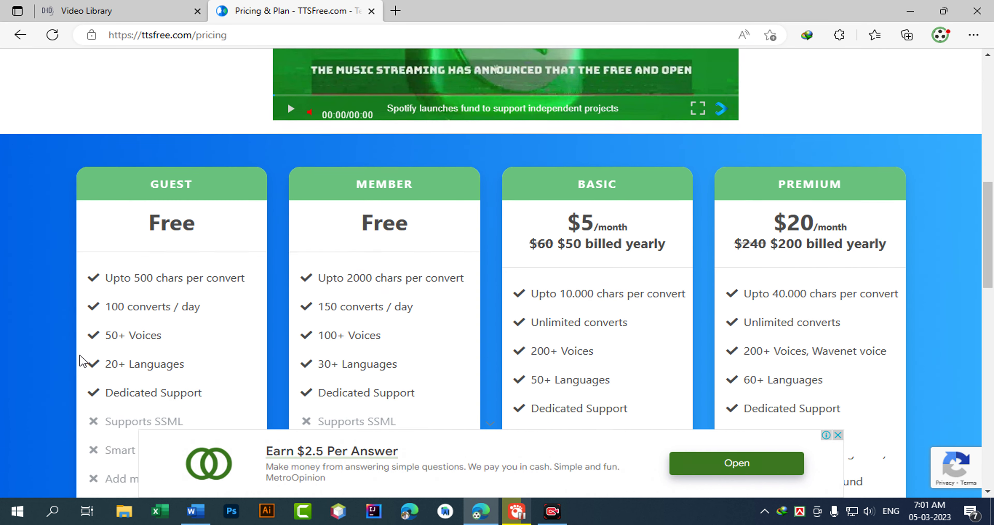
double_click(183, 214)
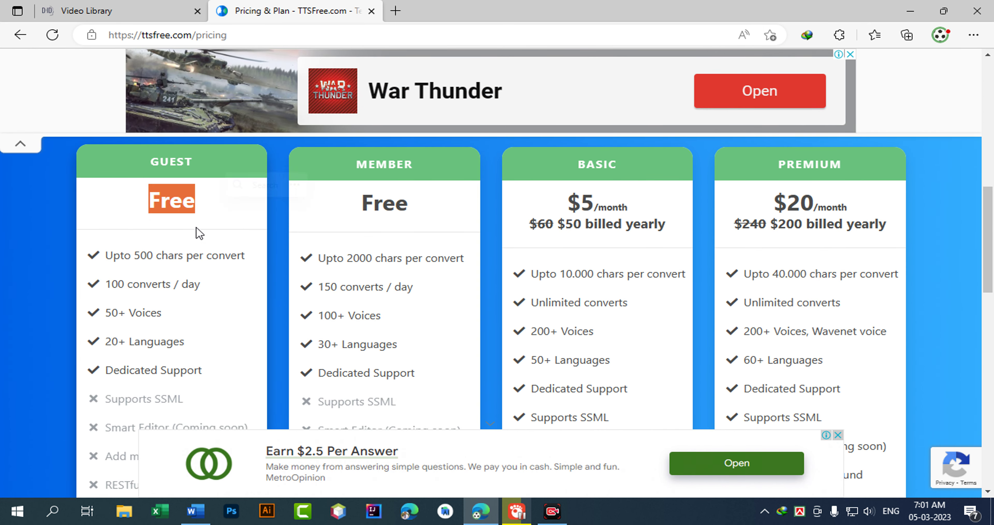
left_click_drag(133, 258, 245, 263)
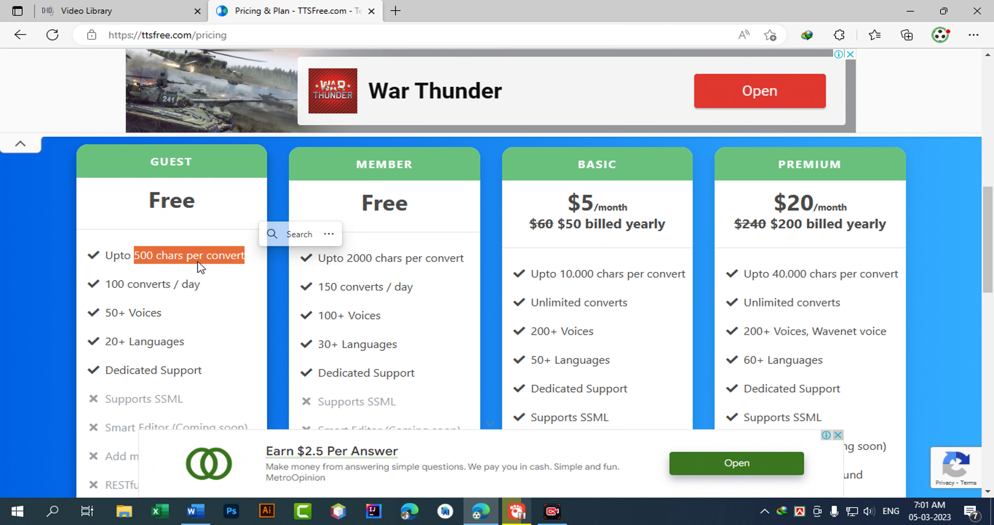
left_click(146, 258)
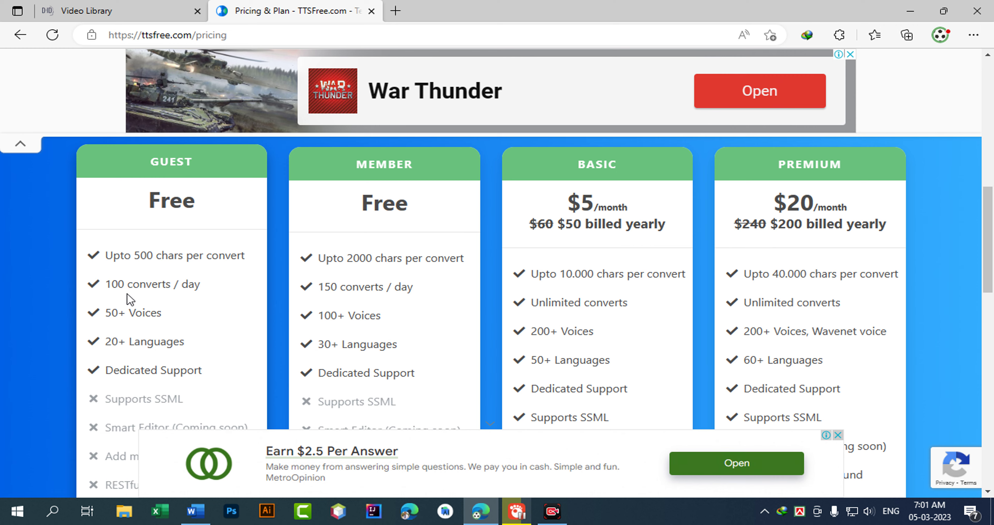
Review the Member plan: Free, 2000 characters, with a daily convert limit.
left_click_drag(362, 263, 416, 272)
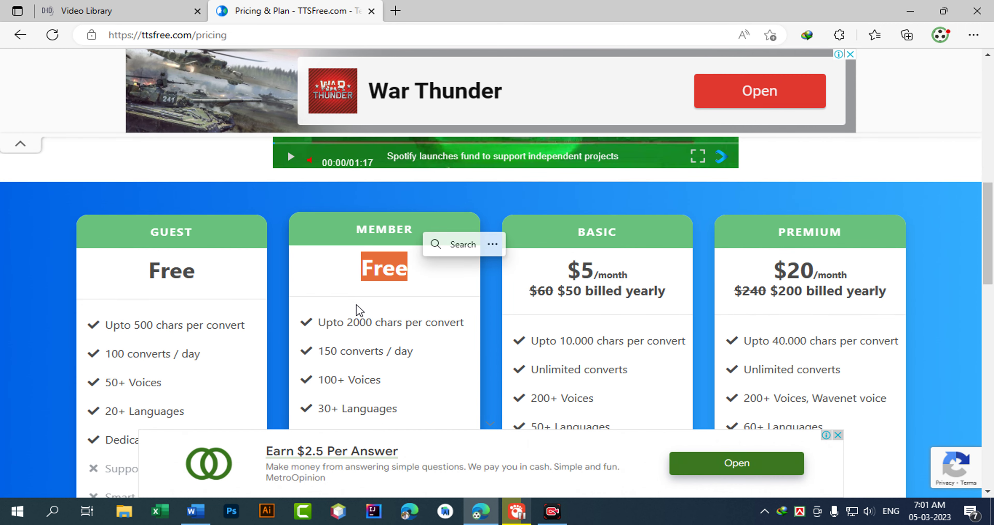
left_click_drag(319, 324, 430, 324)
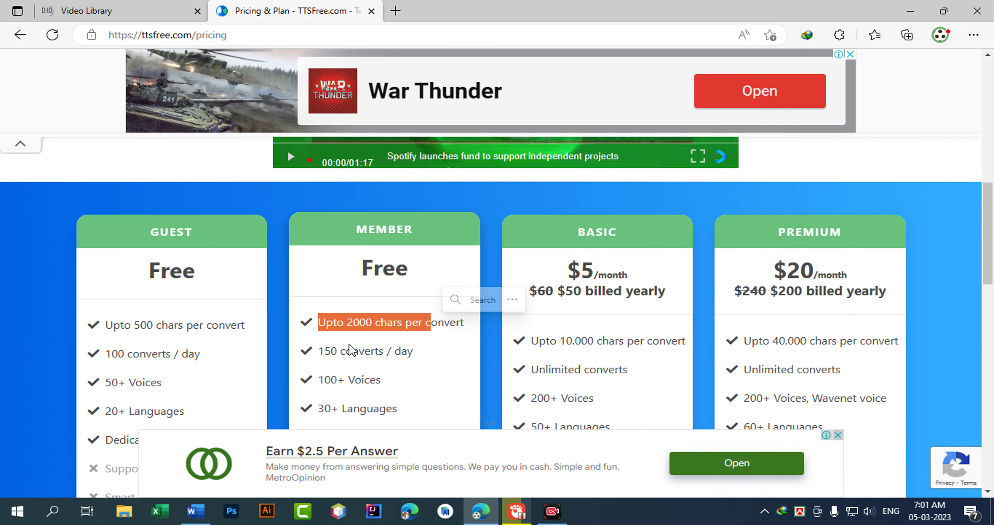
mouse_move(317, 352)
left_mouse_down()
mouse_move(364, 354)
mouse_move(324, 353)
left_mouse_up()
left_click(421, 361)
scroll(322, 347, "down", 5)
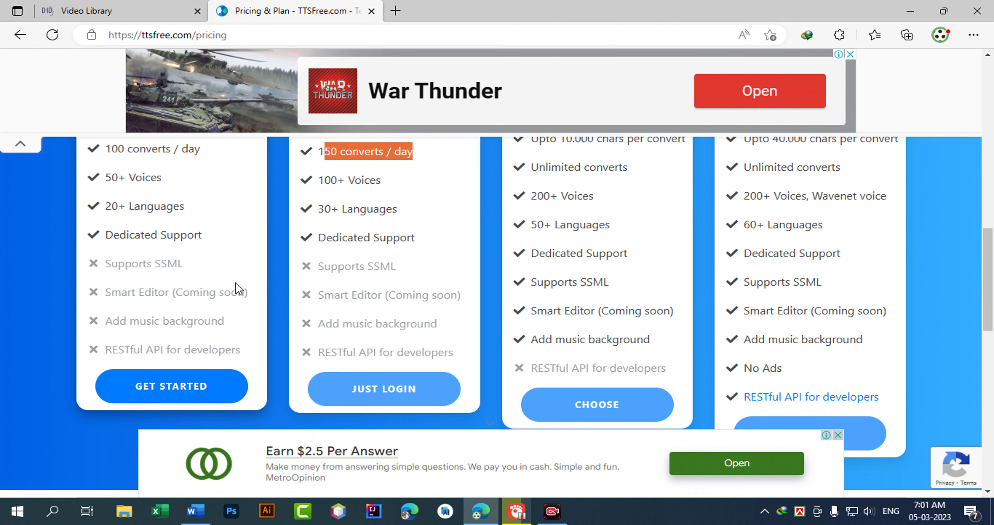
scroll(435, 397, "up", 4)
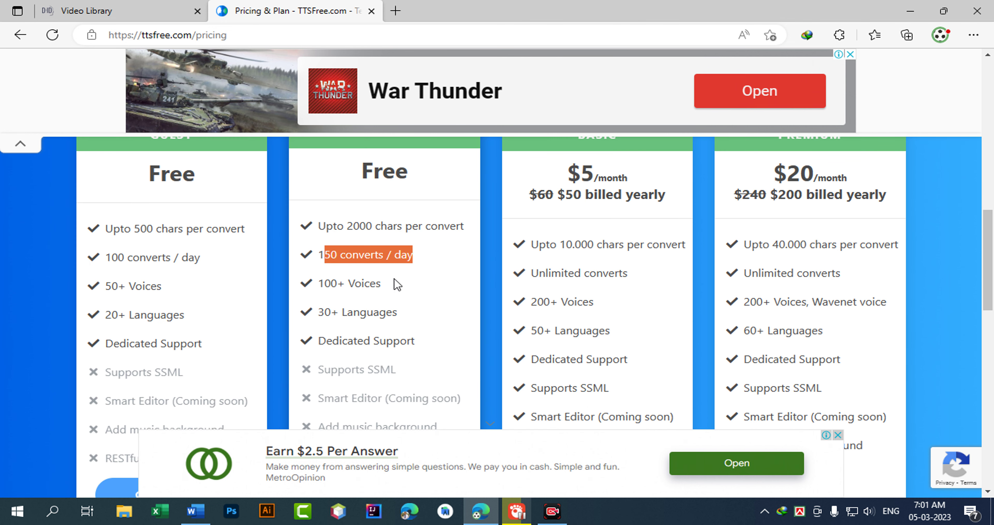
left_click(376, 270)
scroll(386, 251, "down", 8)
Open the sign-up form and enter a username.
left_click(388, 231)
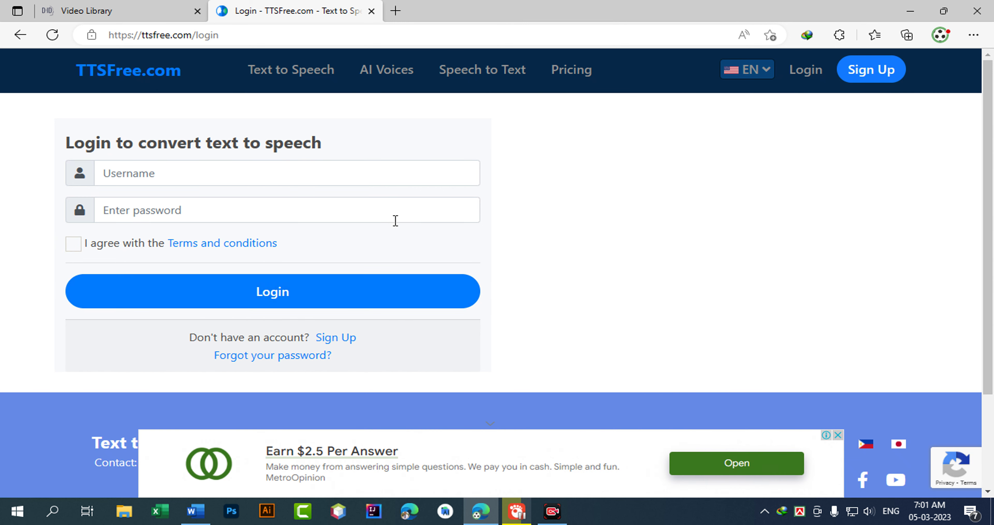
left_click(345, 341)
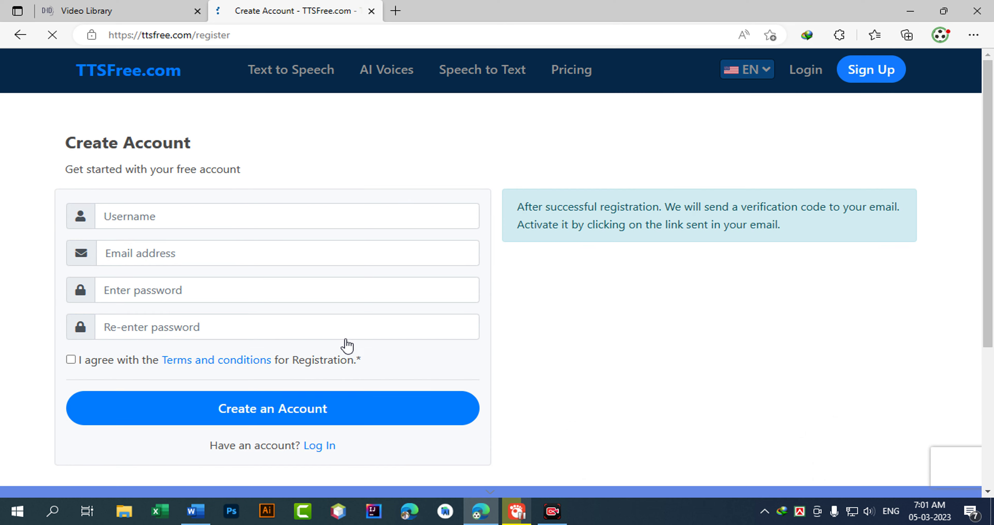
left_click(199, 217)
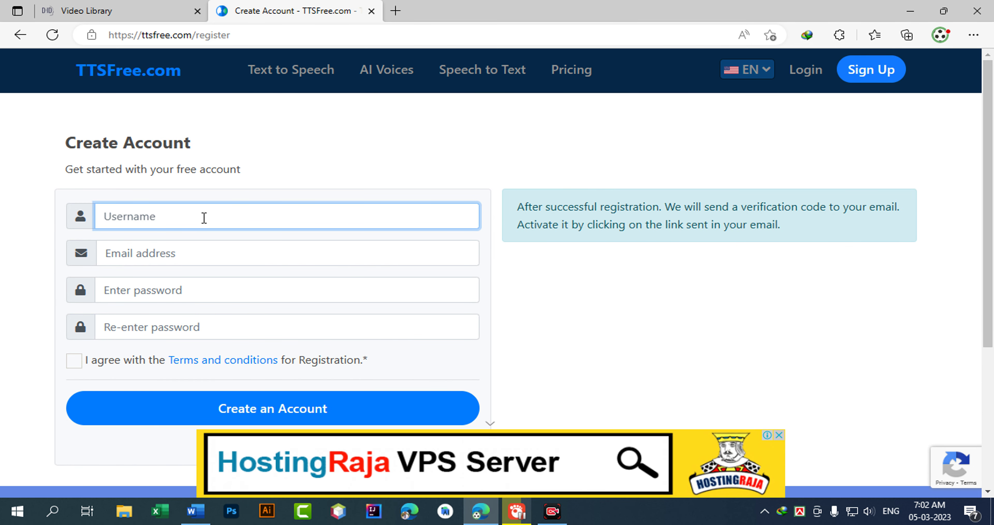
type("work12")
key("Tab")
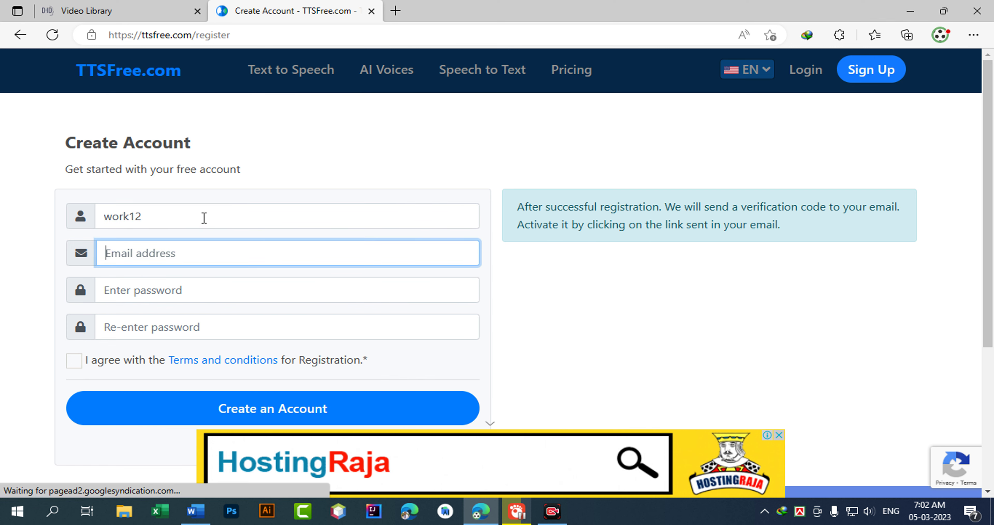
Copy the Gmail account's email address from the Google account panel in a new tab.
left_click(395, 11)
type("g")
key("Return")
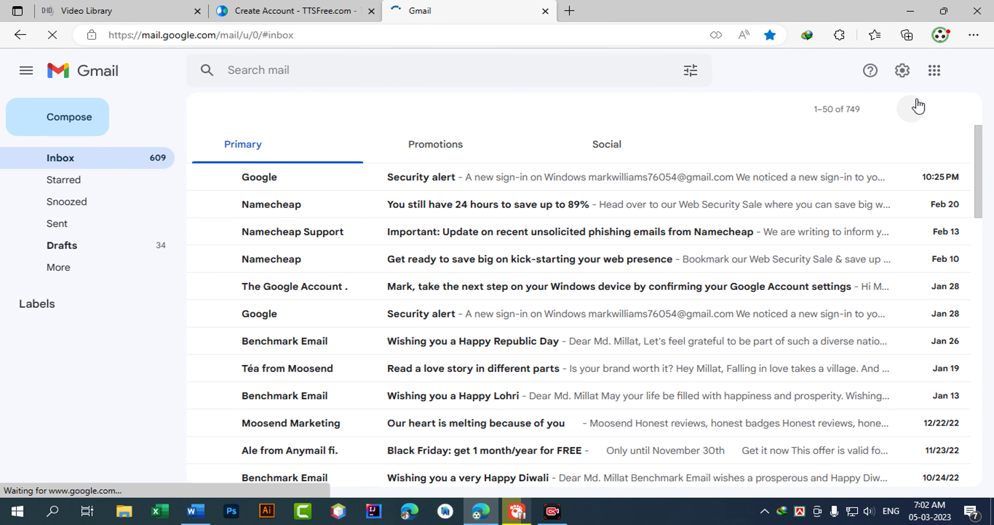
left_click(970, 72)
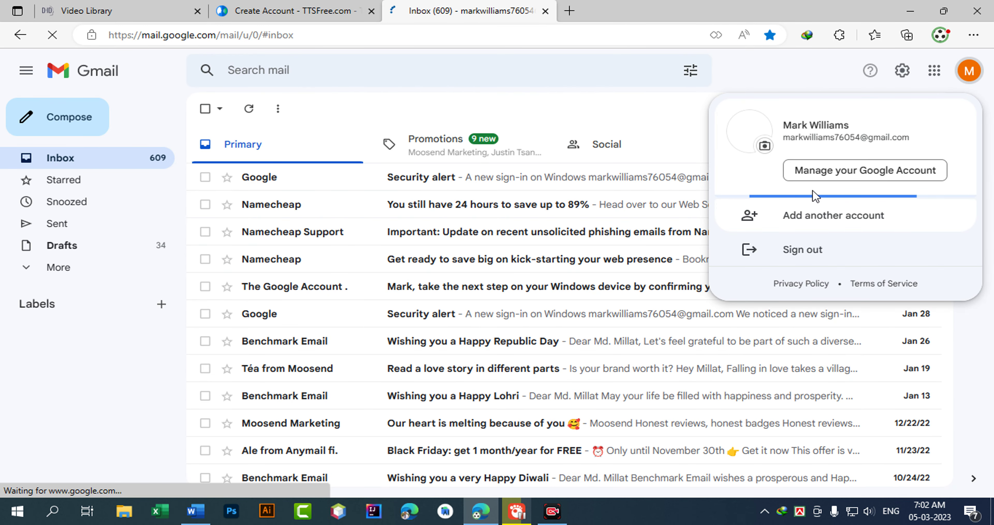
triple_click(826, 137)
right_click(841, 138)
left_click(701, 151)
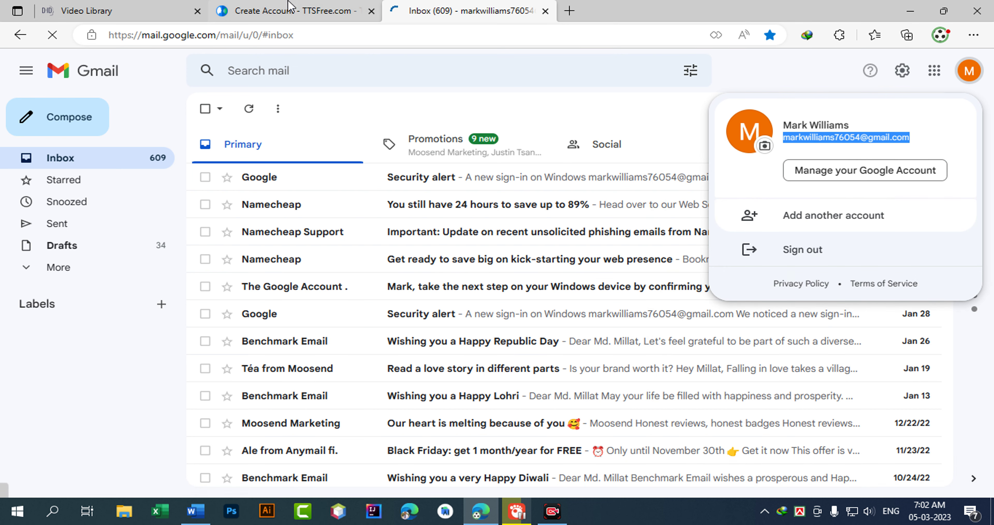
Paste the email, enter and confirm a password, accept the terms, and create the account.
left_click(292, 11)
left_click(299, 255)
key("ctrl+v")
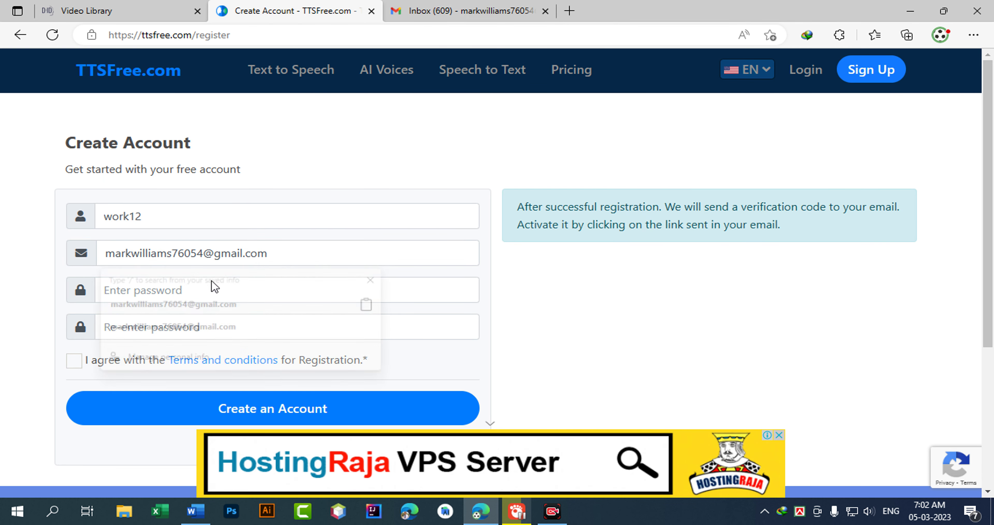
left_click(240, 281)
type("w")
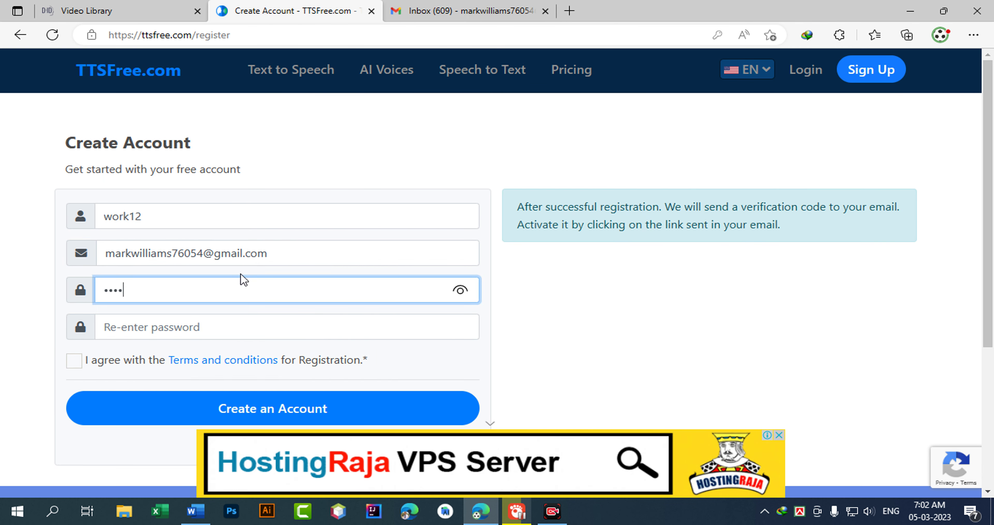
key("Tab")
type("wo")
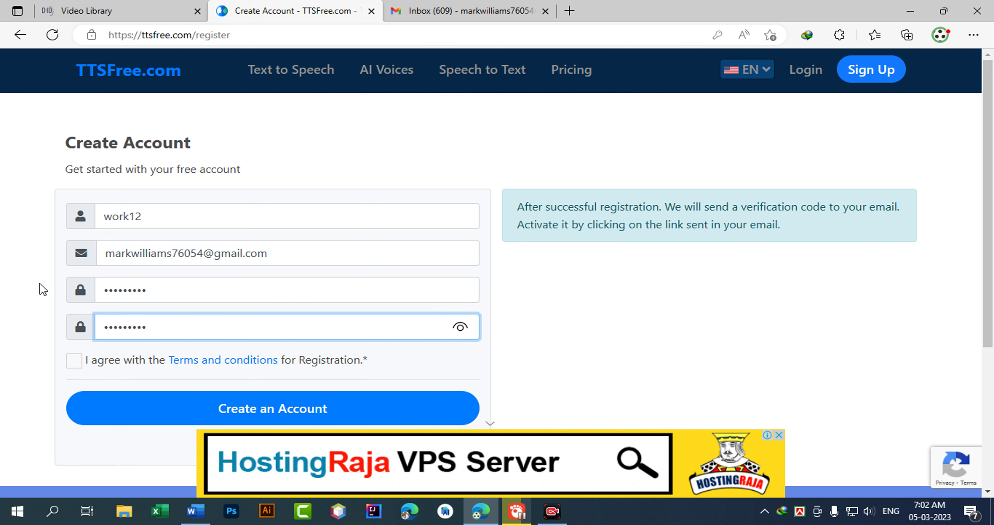
left_click(73, 364)
left_click(151, 407)
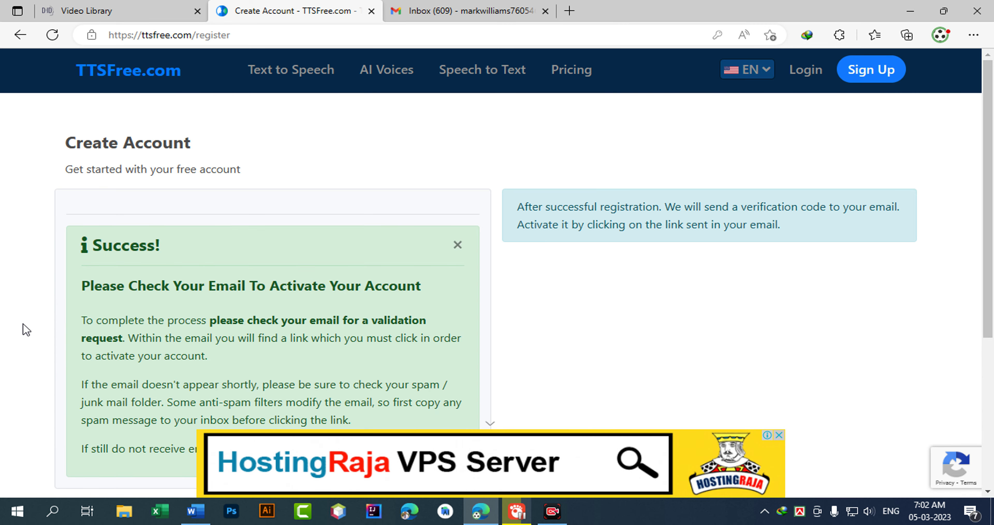
Read the activation instructions and open TTSFree's activation email in Gmail.
scroll(137, 317, "down", 4)
scroll(274, 245, "up", 2)
left_click_drag(220, 218, 571, 185)
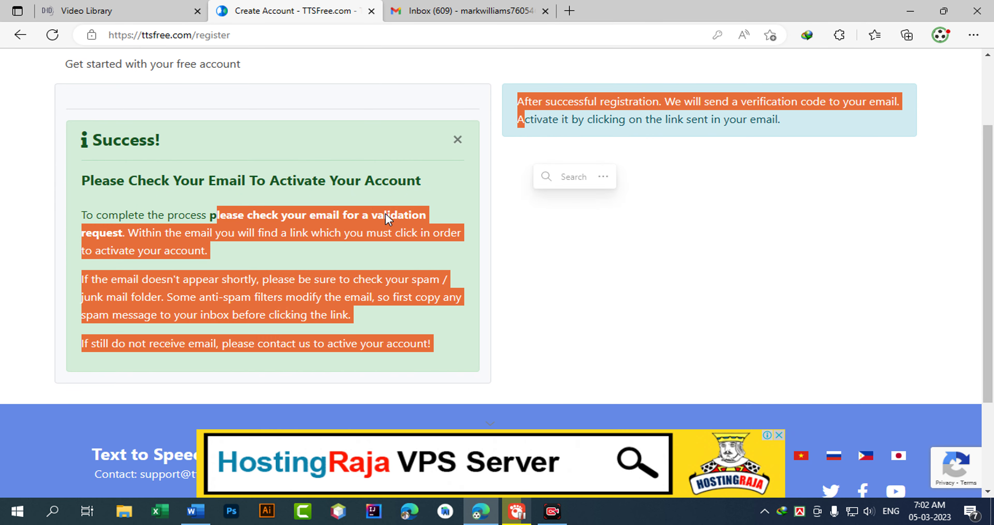
left_click(273, 213)
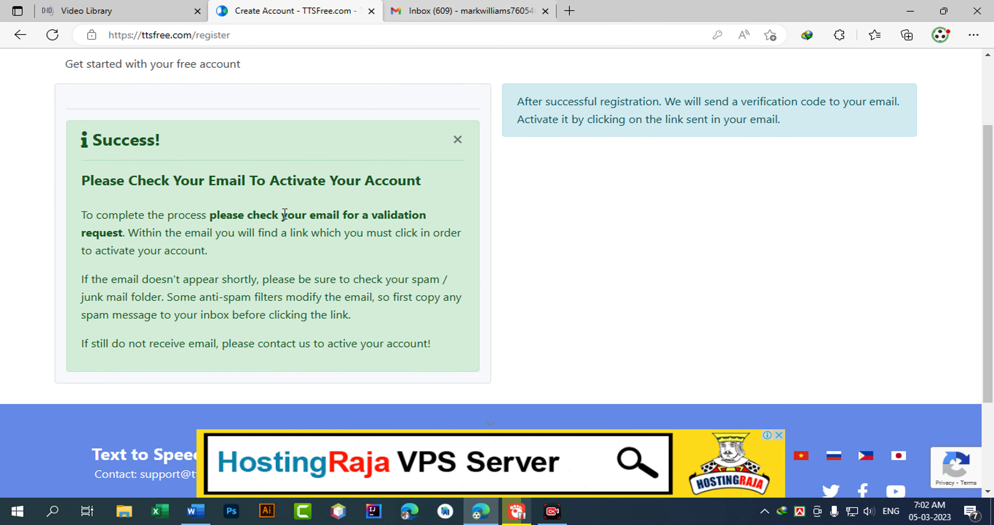
left_click(440, 10)
left_click(452, 182)
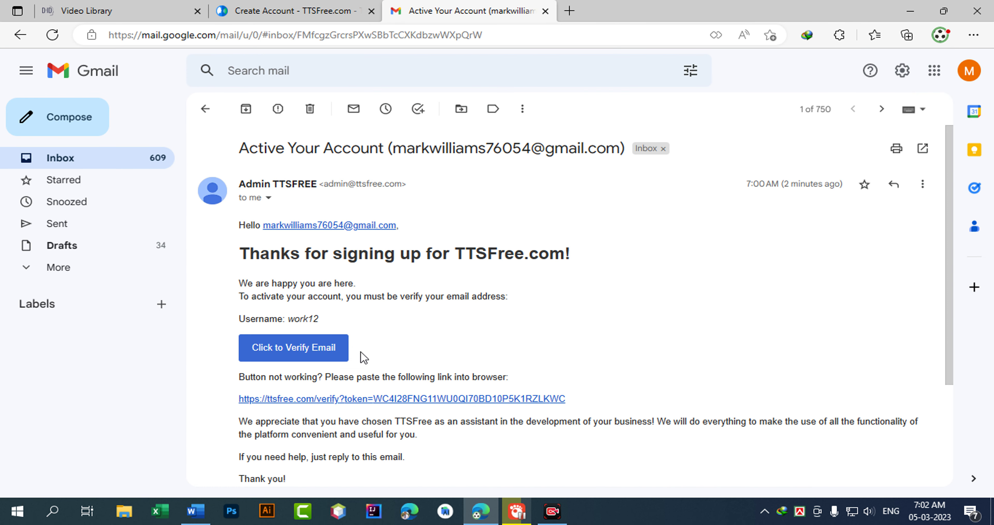
Verify the email via the activation link, then log in with the saved username and password.
left_click(341, 347)
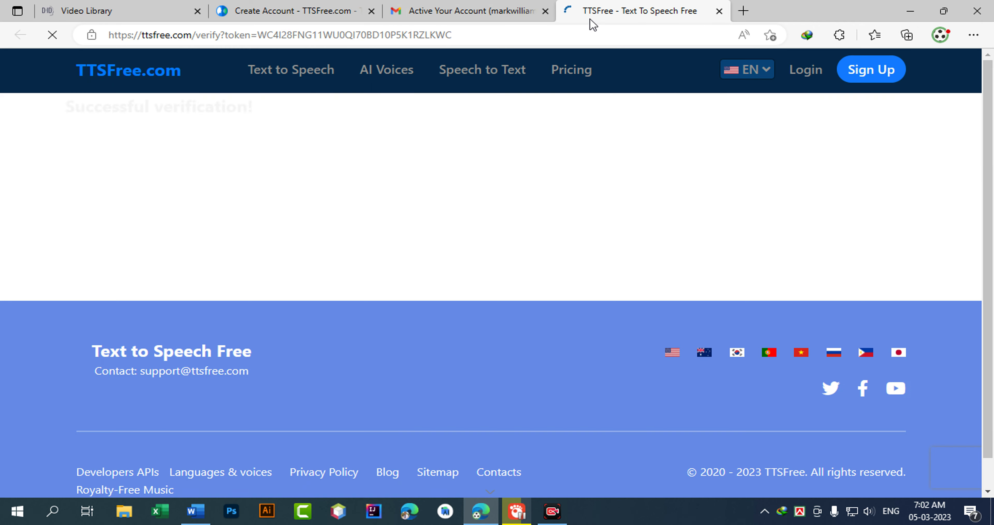
left_click(494, 263)
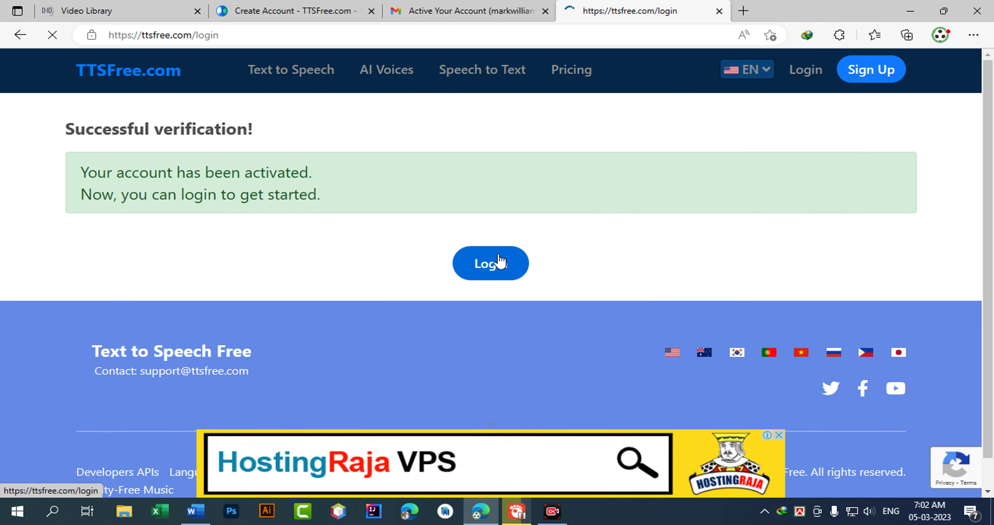
left_click(210, 180)
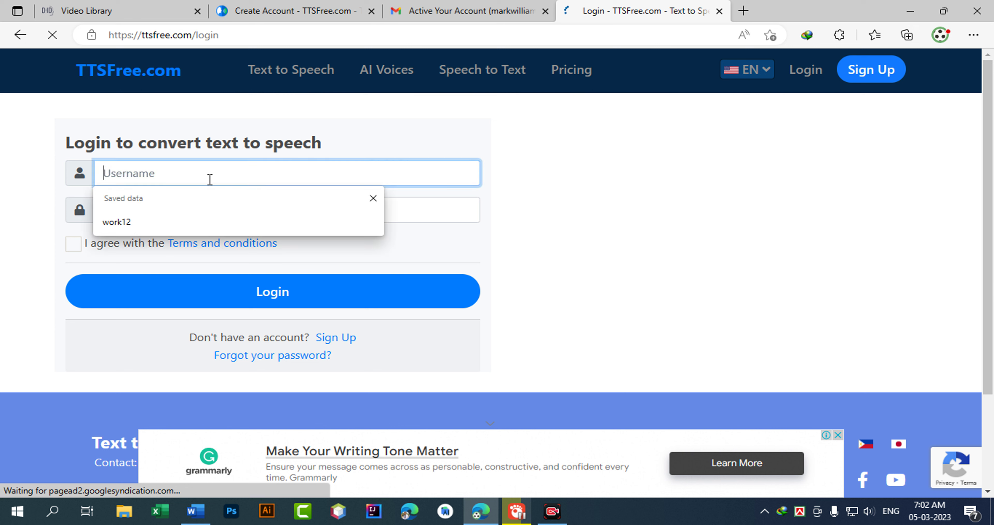
left_click(179, 219)
left_click(158, 201)
type("•••••••••")
left_click(105, 244)
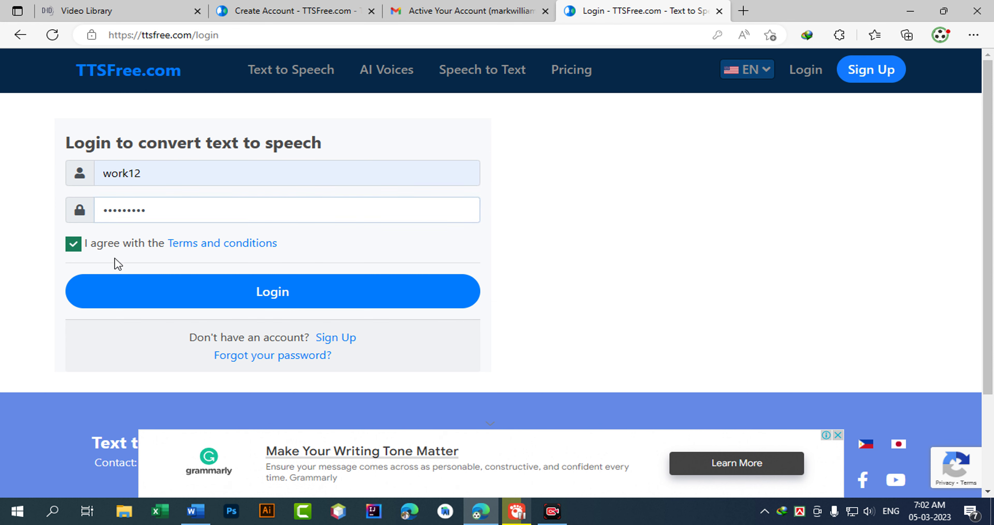
left_click(206, 299)
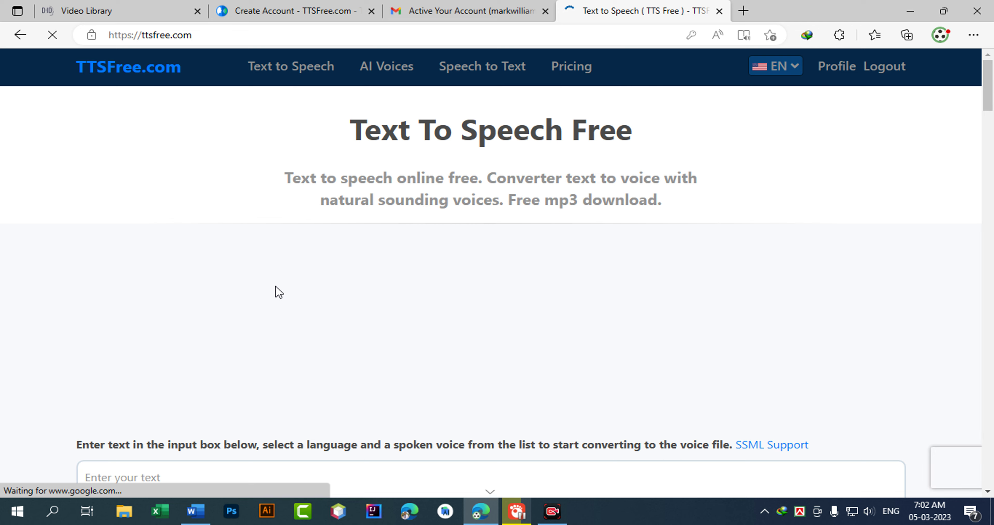
Dismiss Edge's saved-password notice and the saved passwords popup.
scroll(118, 326, "down", 10)
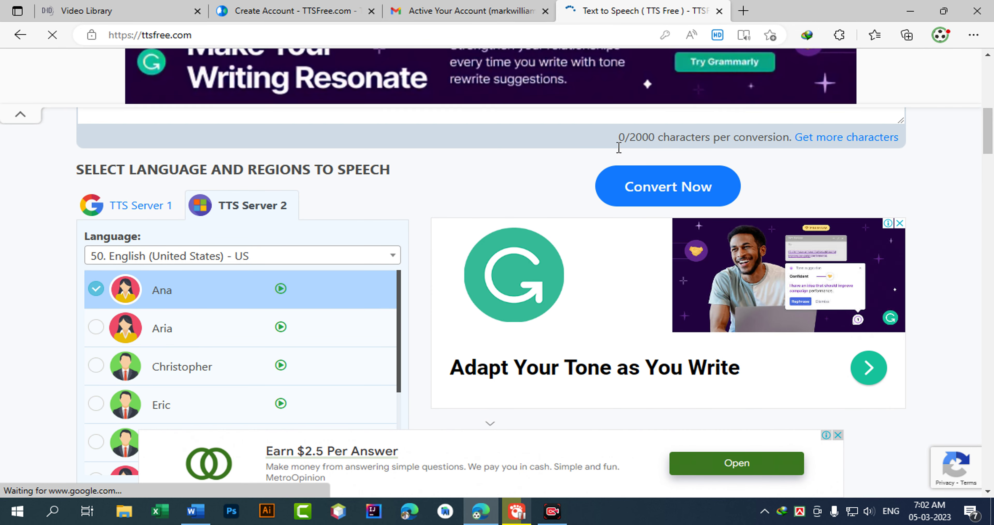
scroll(571, 270, "up", 5)
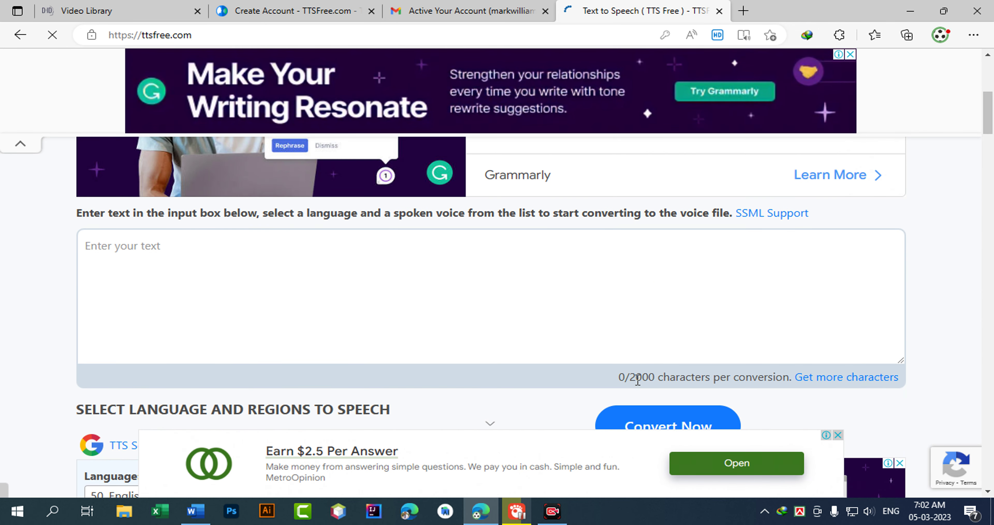
scroll(852, 217, "up", 6)
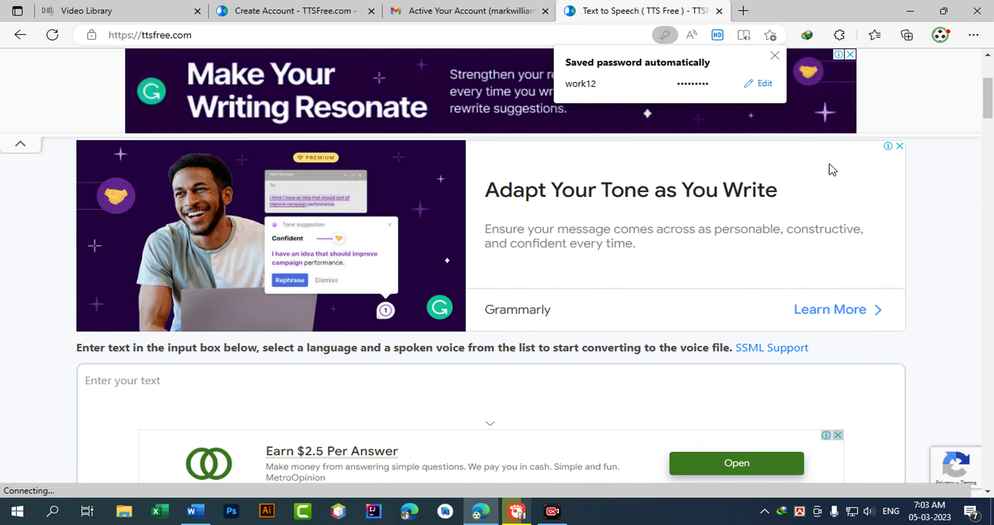
left_click(775, 55)
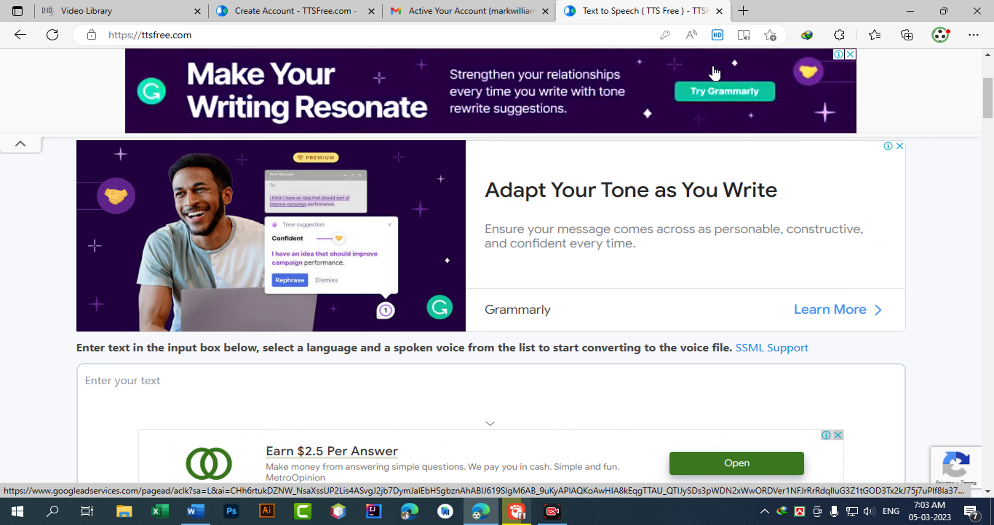
left_click(665, 35)
left_click(754, 115)
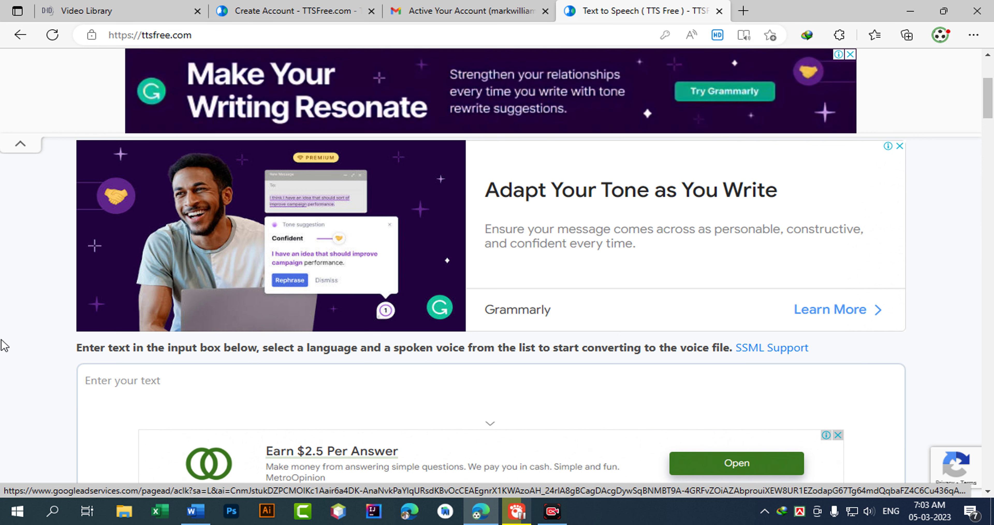
Check the text box's new 0/2000 character counter.
scroll(2, 344, "down", 3)
left_click_drag(618, 380, 662, 382)
left_click(651, 377)
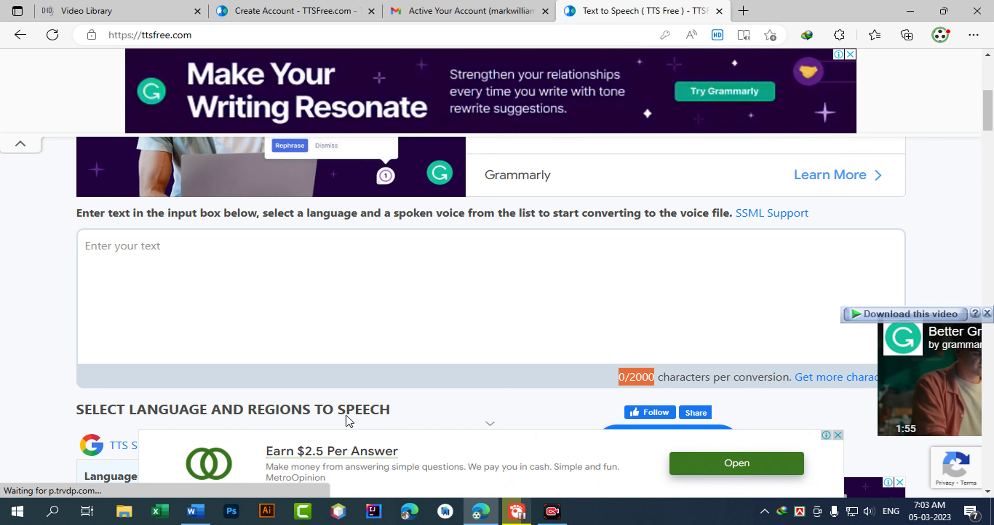
scroll(47, 437, "down", 3)
scroll(46, 353, "down", 3)
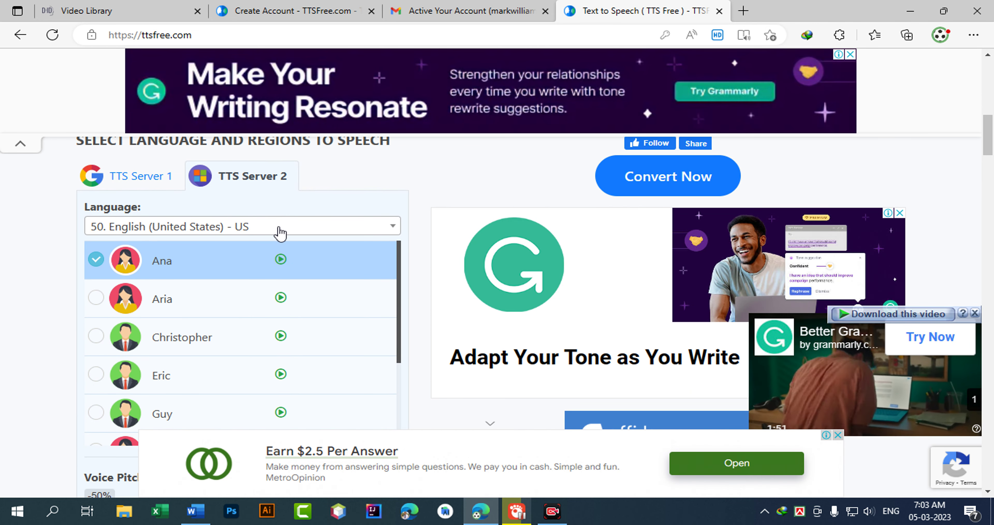
left_click(258, 231)
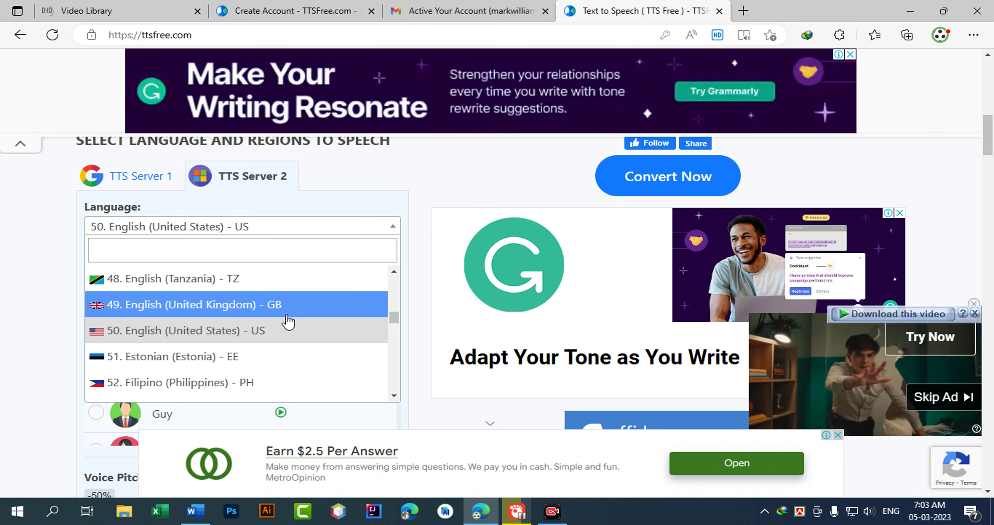
scroll(247, 337, "down", 2)
scroll(246, 337, "down", 10)
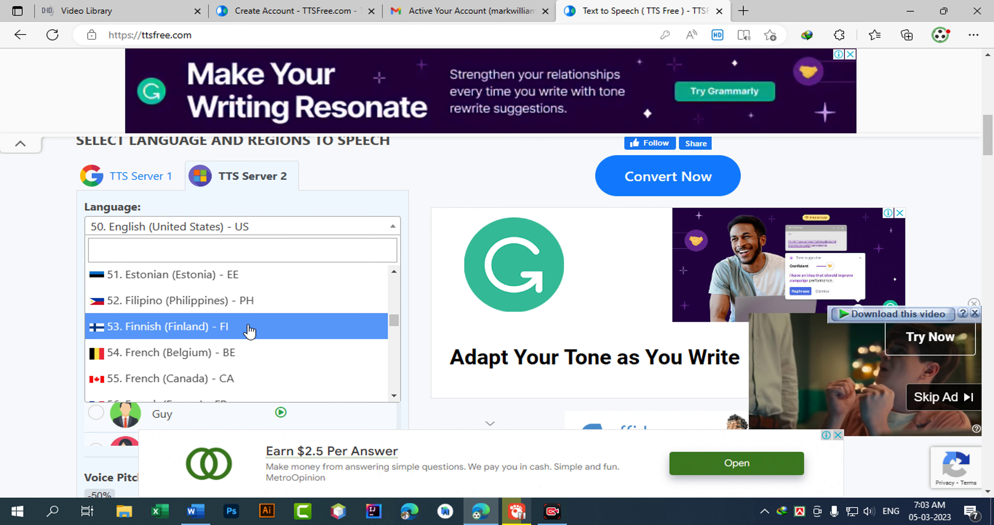
scroll(226, 345, "down", 10)
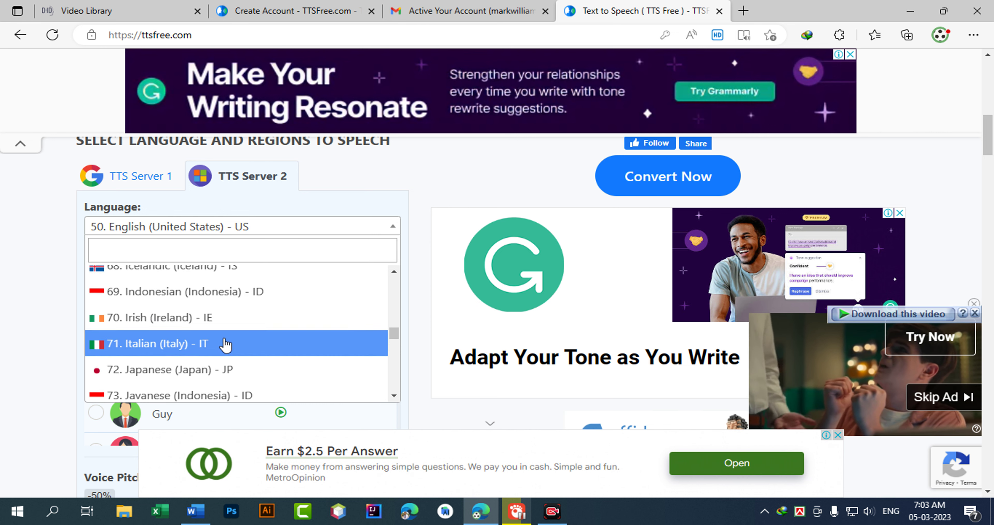
scroll(226, 344, "down", 4)
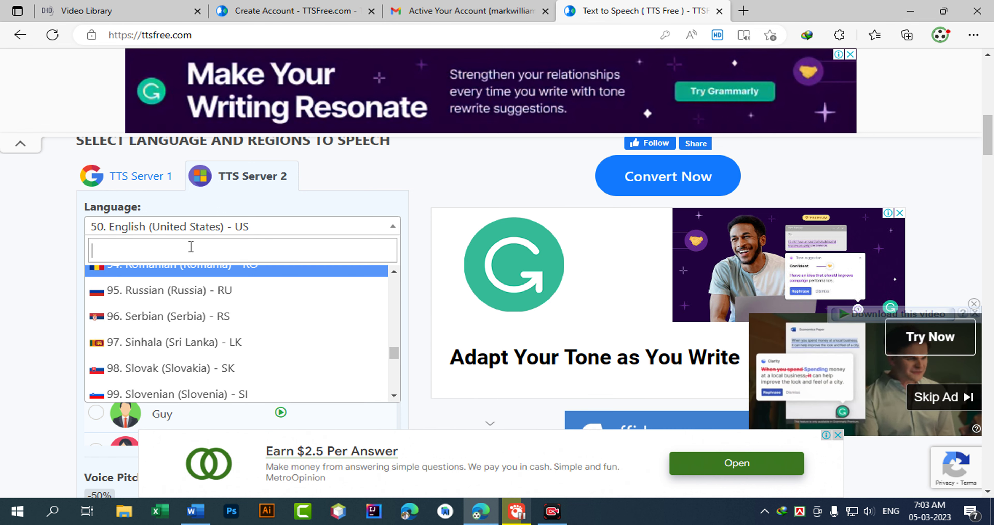
left_click(248, 234)
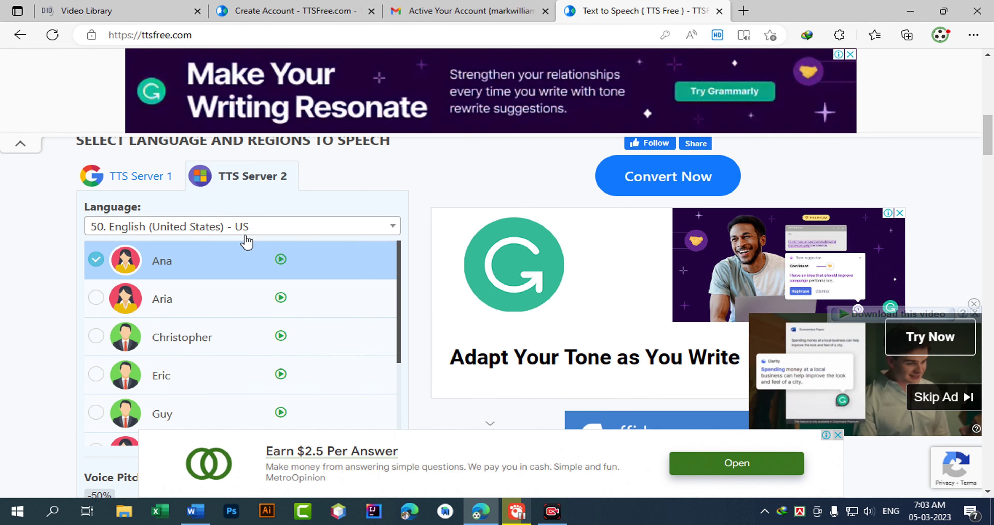
Try Bangla (Bangladesh), then switch the language to 24. Bengali (India).
left_click(262, 228)
type("ban")
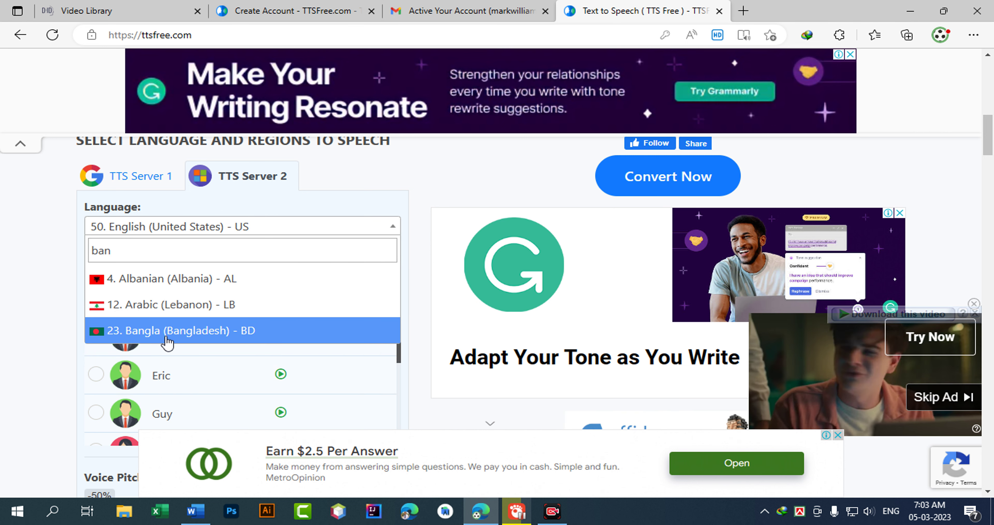
left_click(158, 335)
left_click(252, 229)
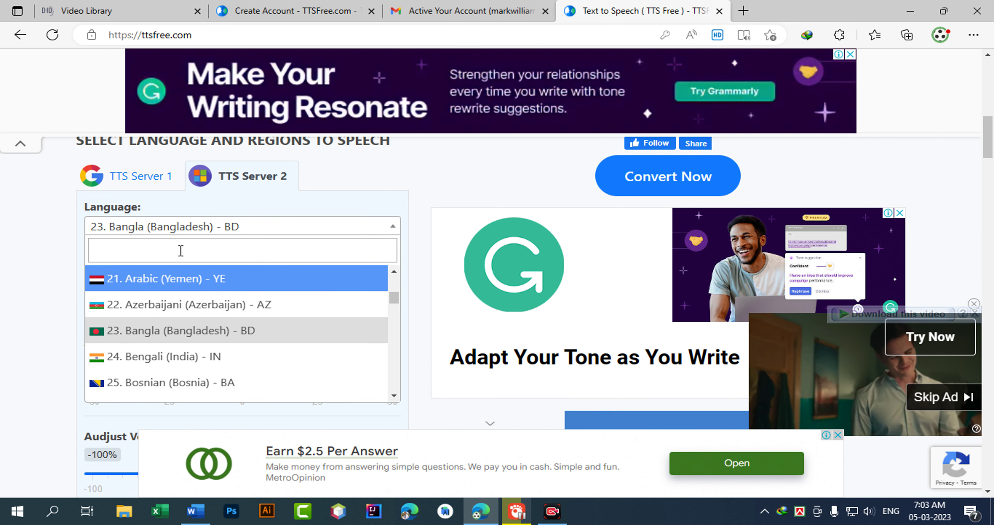
type("in")
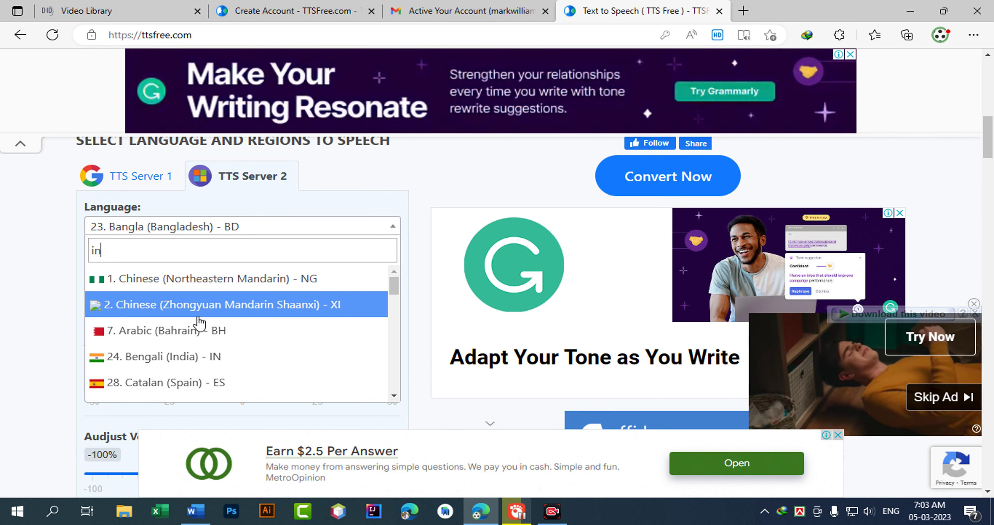
left_click(177, 360)
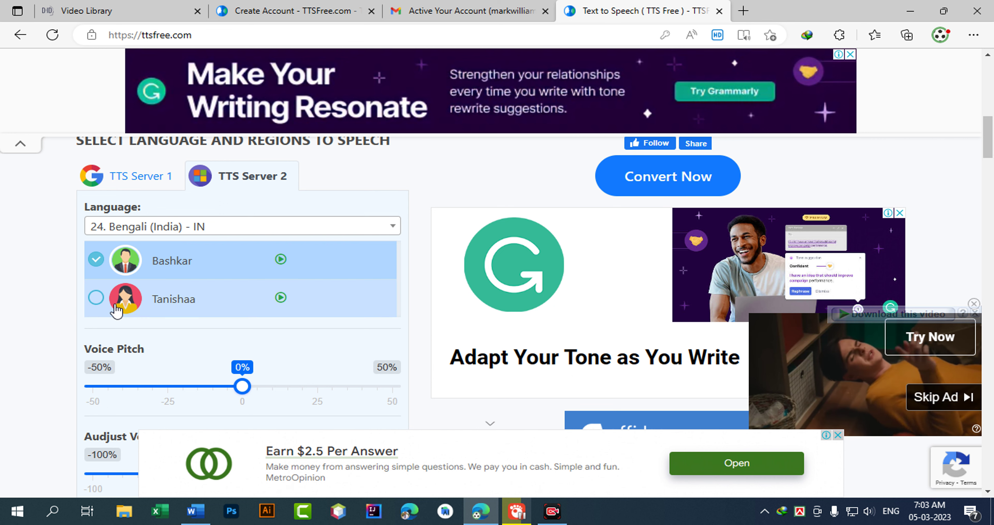
Preview the Bashkar and Tanishaa voice samples.
left_click(281, 262)
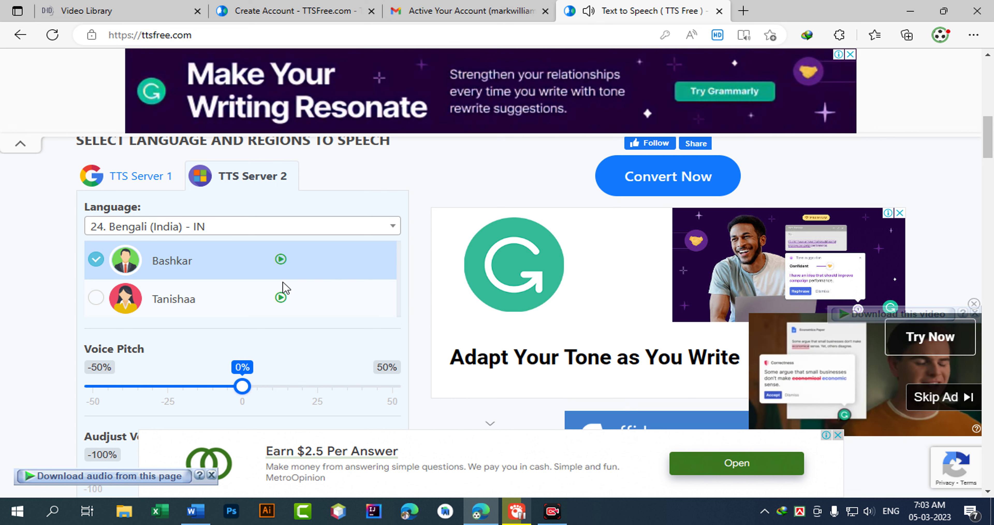
left_click(281, 299)
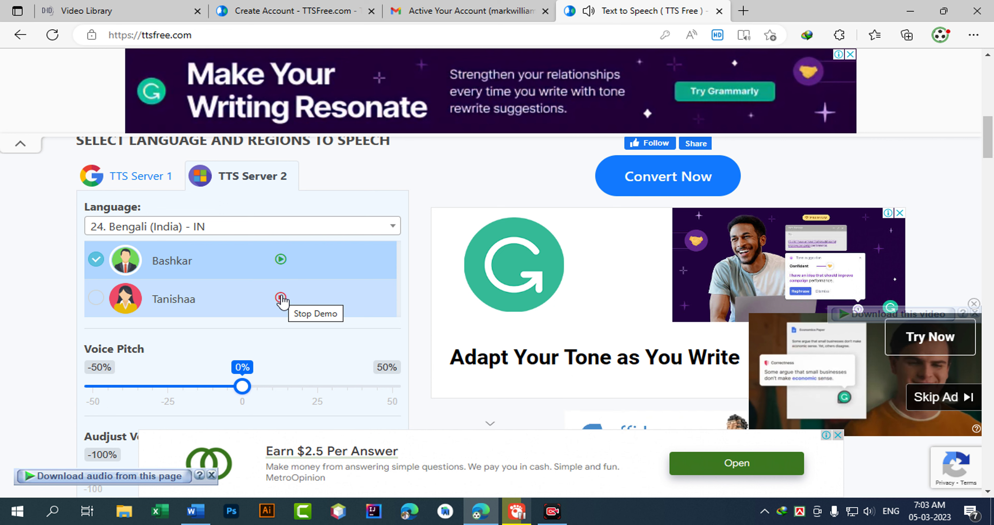
left_click(278, 227)
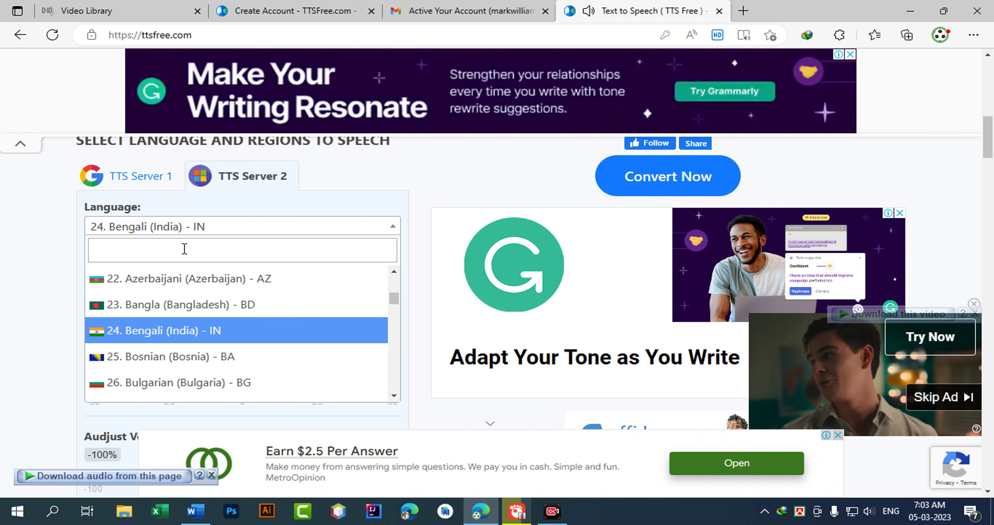
Set the language to 23. Bangla (Bangladesh), preview Nabanita and Pradeep, then bring up the Word script.
type("bang")
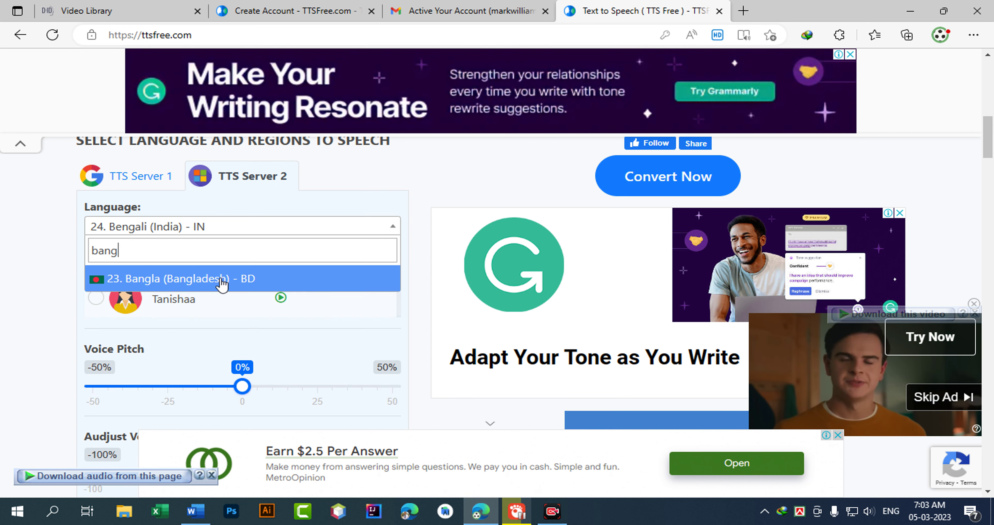
left_click(222, 284)
left_click(281, 259)
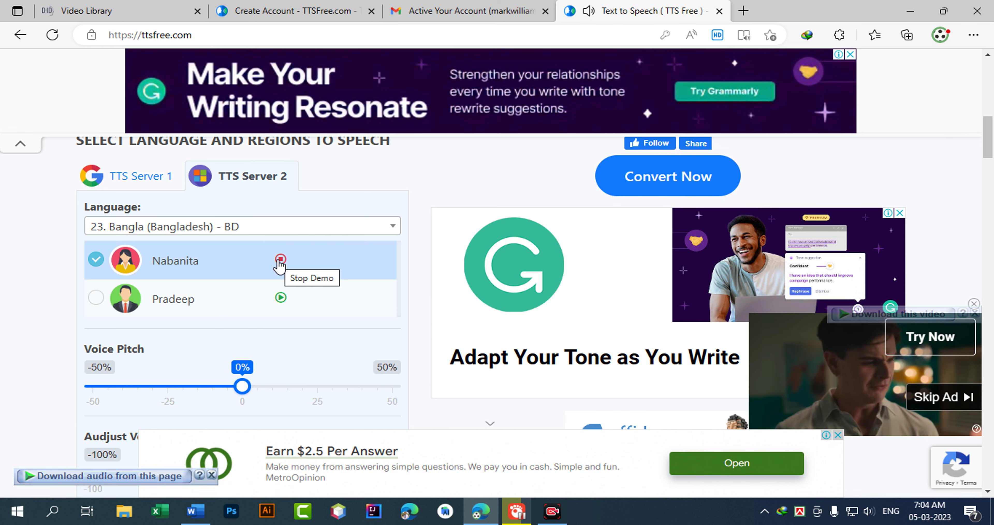
left_click(278, 300)
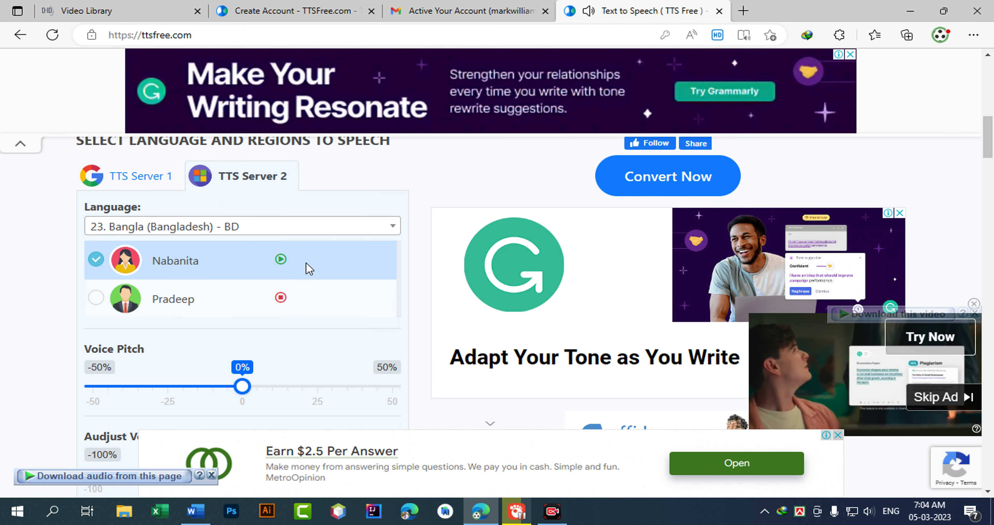
left_click(281, 301)
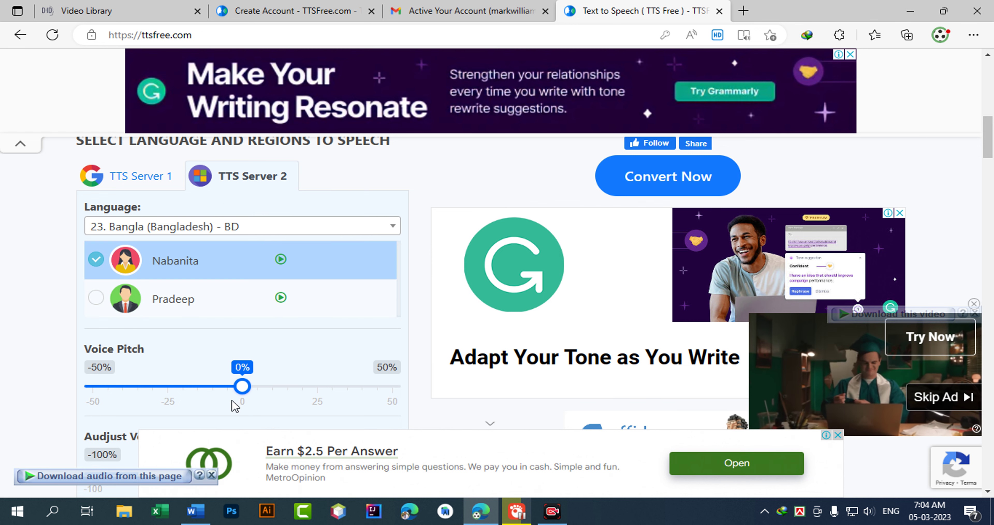
left_click(195, 510)
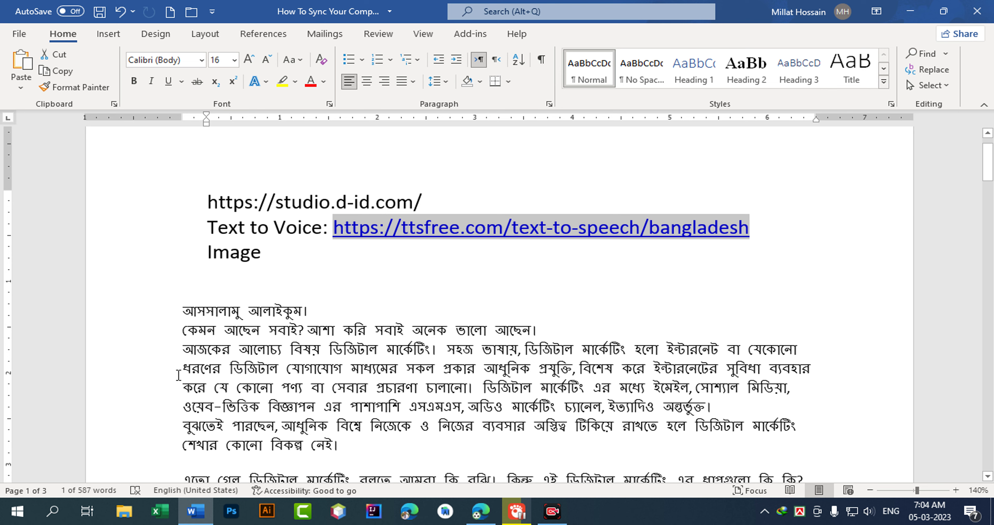
Copy the Bengali script from the greeting through ধন্যবাদ, then return to TTSFree.
left_click_drag(181, 310, 270, 387)
scroll(240, 343, "down", 12)
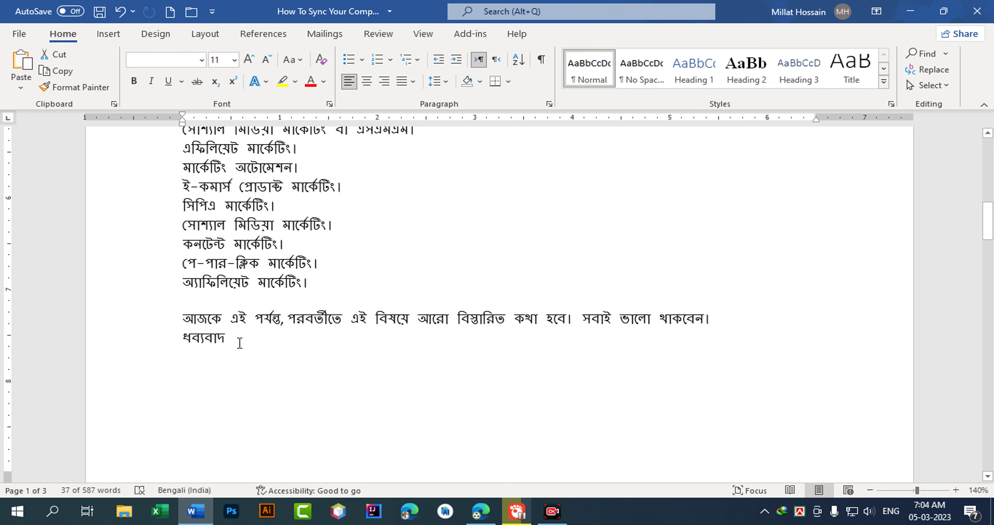
left_click(239, 343, "shift")
scroll(277, 332, "up", 4)
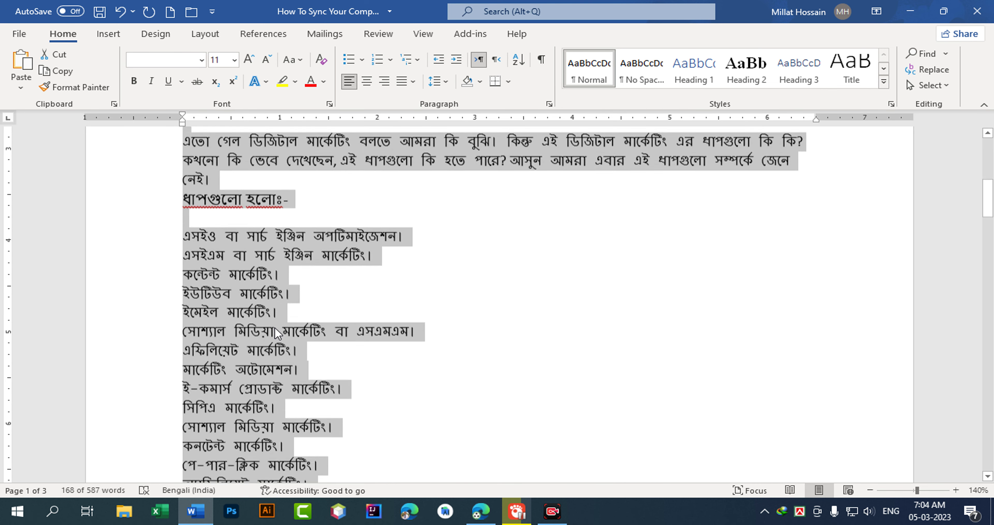
scroll(309, 329, "up", 4)
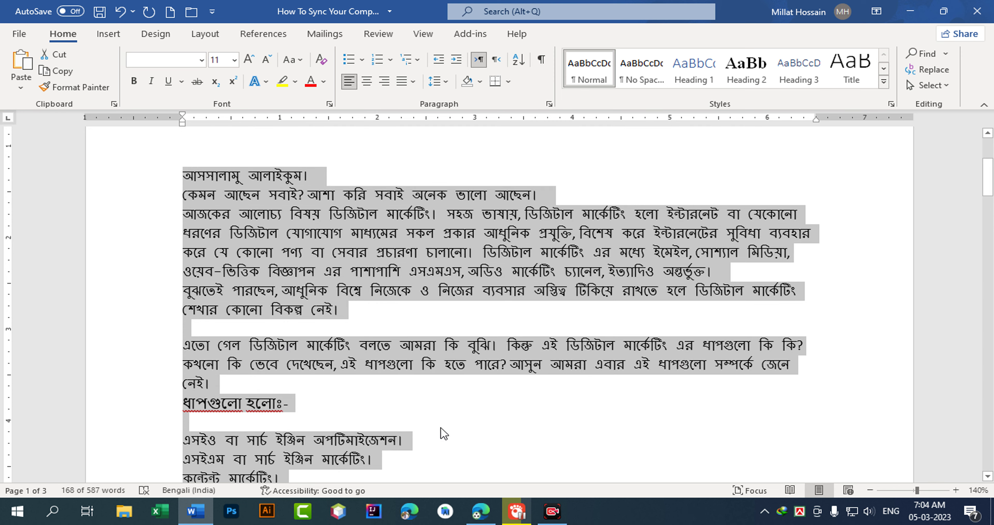
left_click(481, 511)
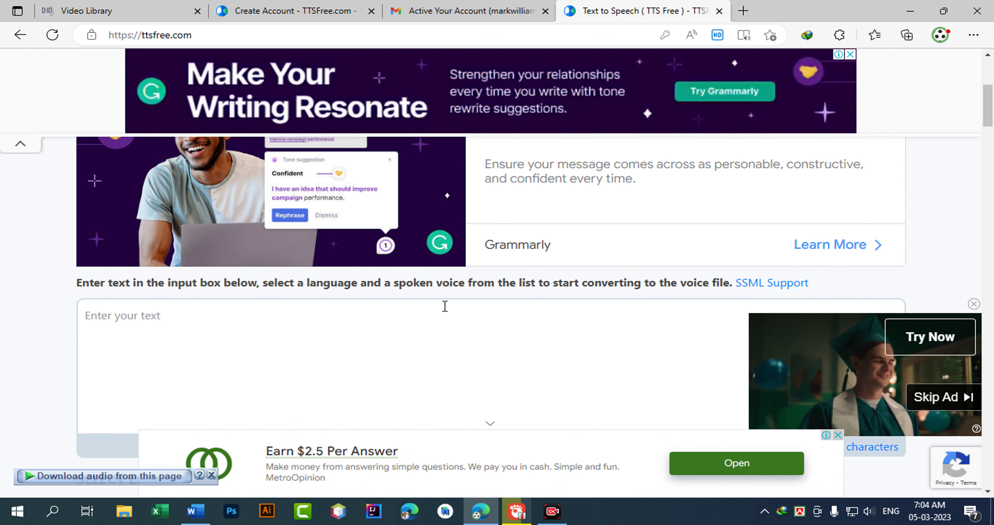
Paste the 1176-character Bengali script and convert it to speech, closing the video ad.
left_click(162, 335)
key("ctrl+v")
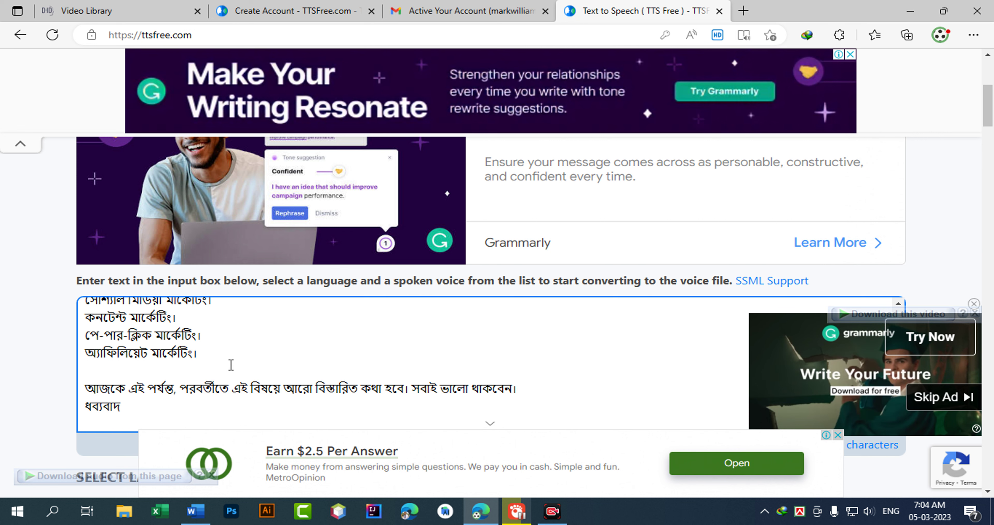
scroll(591, 340, "down", 5)
left_click(738, 254)
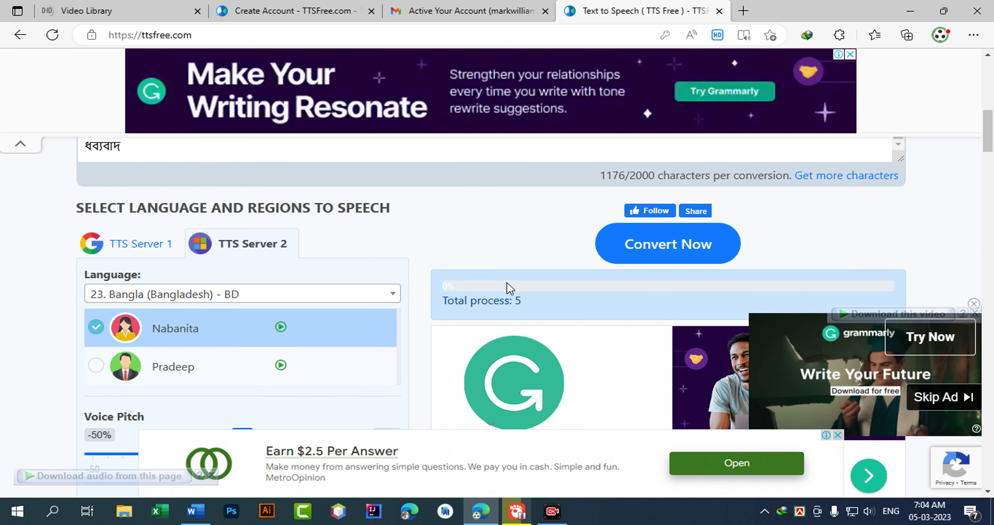
scroll(439, 307, "down", 3)
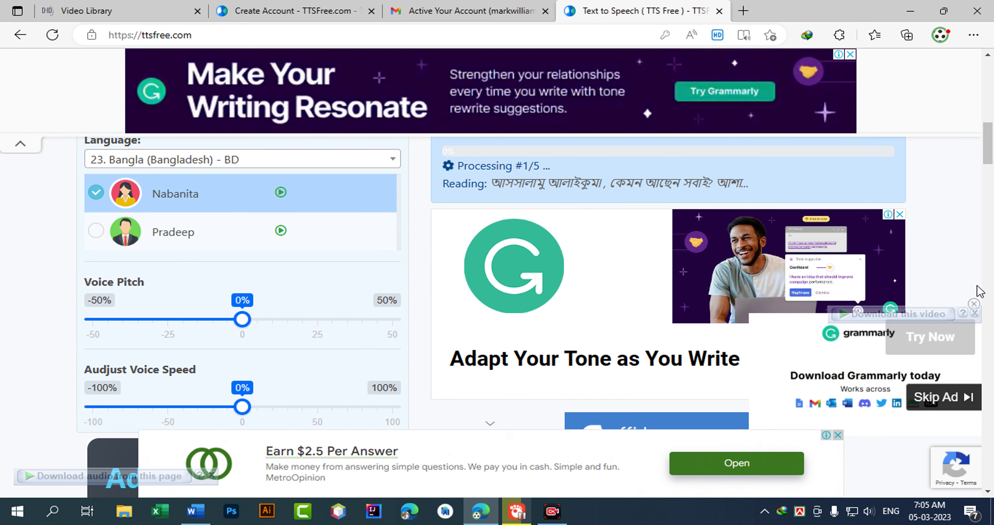
scroll(978, 308, "down", 3)
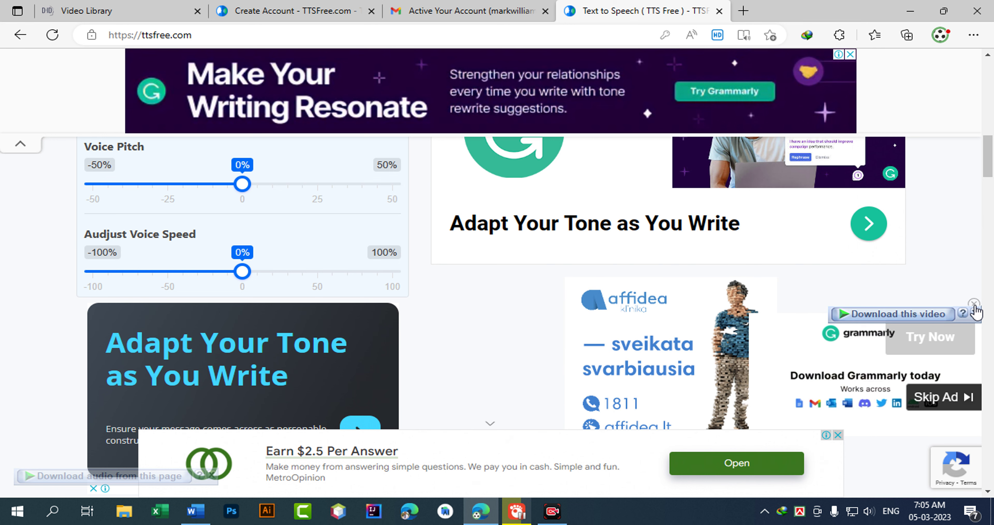
left_click(975, 303)
scroll(475, 300, "up", 6)
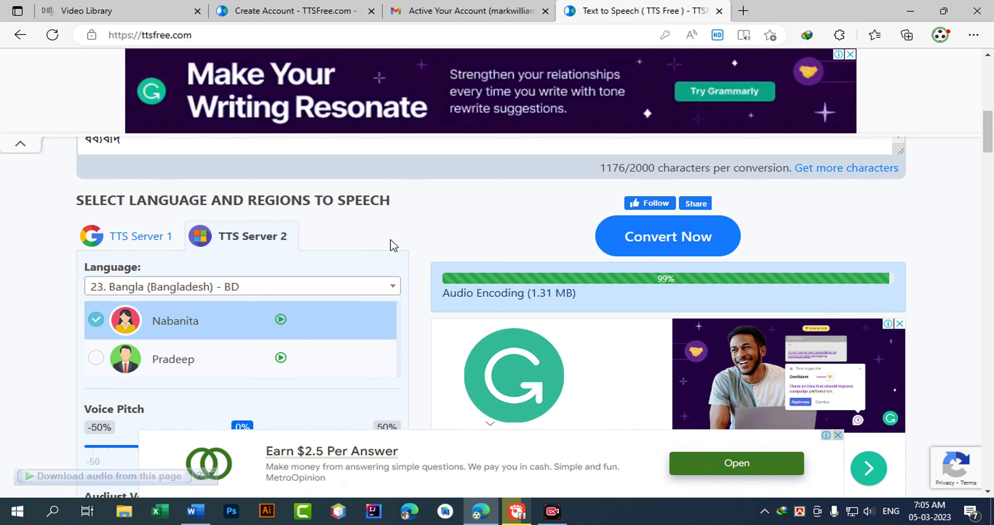
Scroll to the finished 1 min 25 s result and save the 1.31 MB MP3.
scroll(392, 245, "down", 10)
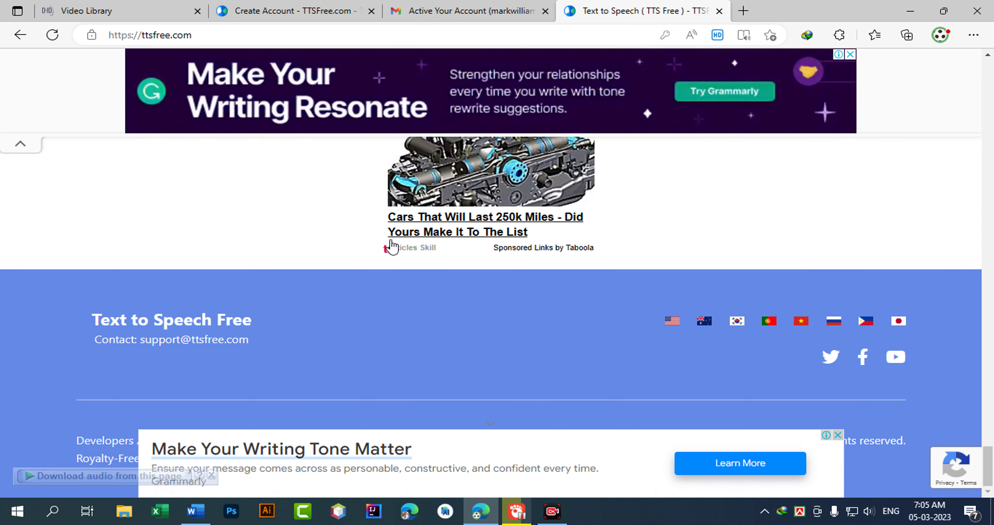
left_click_drag(988, 464, 991, 130)
scroll(559, 325, "down", 5)
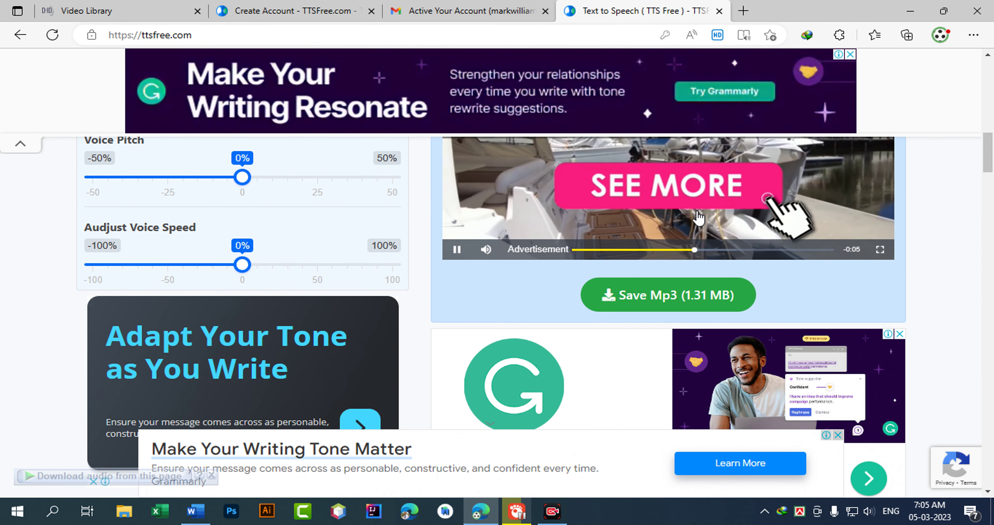
scroll(559, 325, "up", 7)
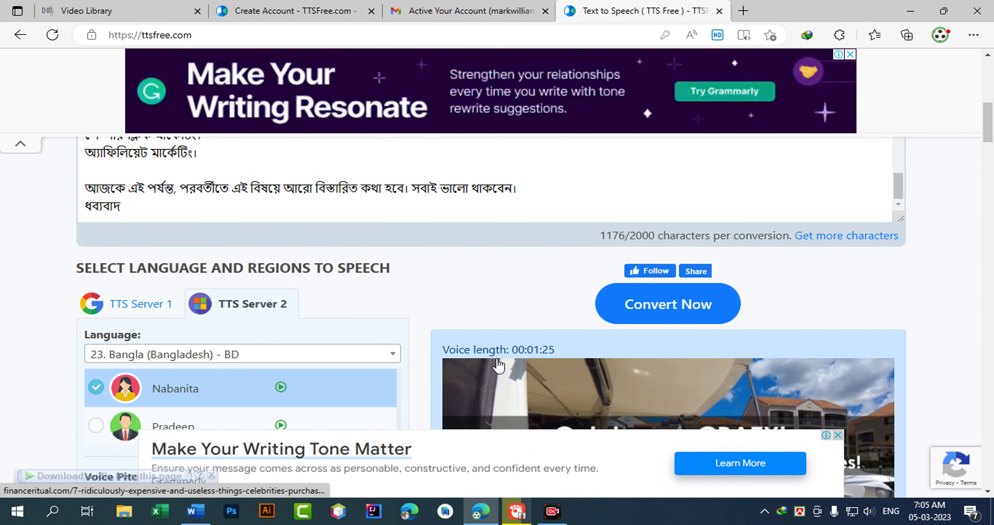
scroll(421, 332, "down", 6)
left_click(659, 370)
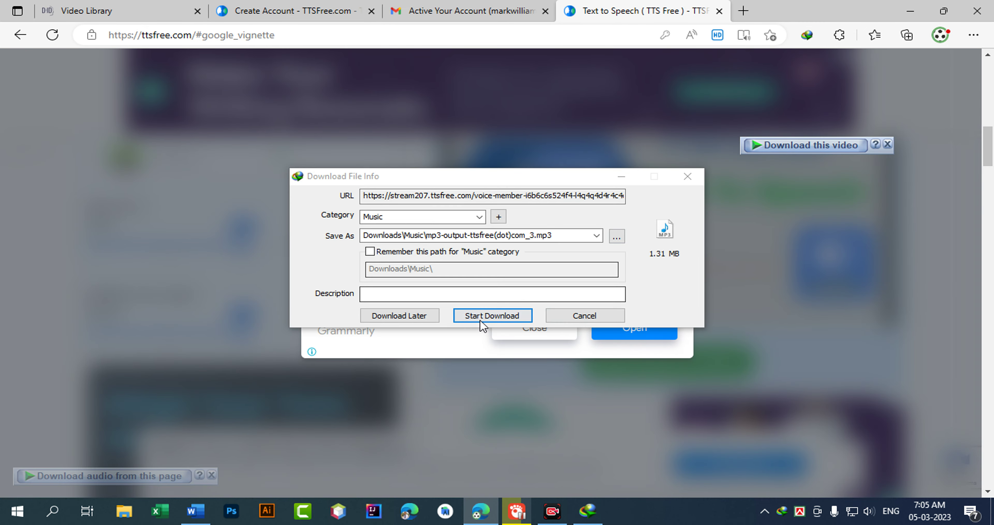
Download the 1.31 MB MP3 with IDM and open its Downloads\Music folder.
left_click(489, 316)
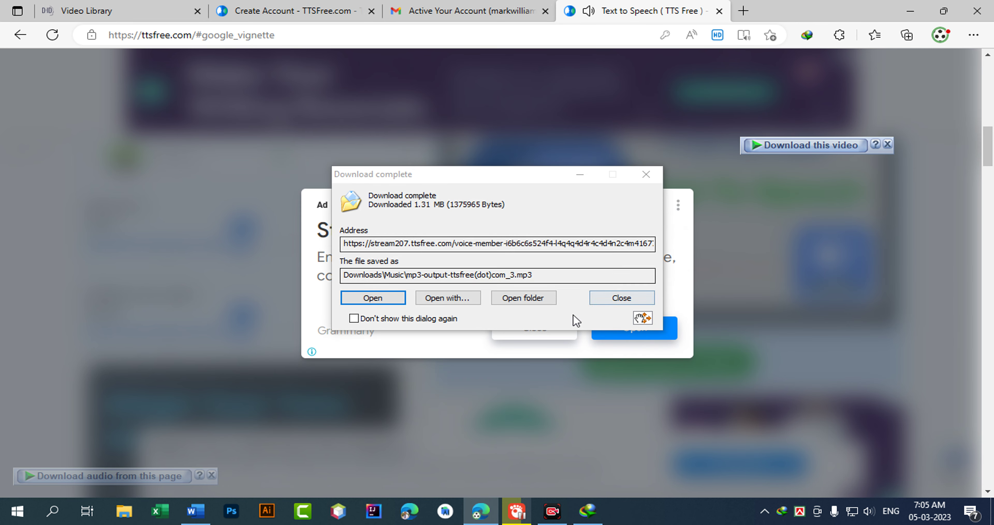
left_click(503, 300)
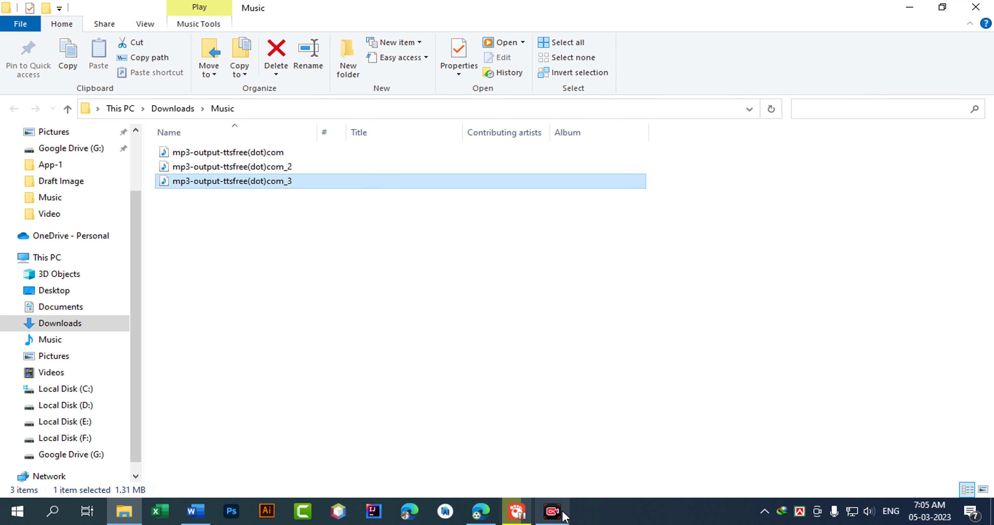
Dismiss the TTSFree ad, then stop and close the MP3 that started playing.
left_click(479, 513)
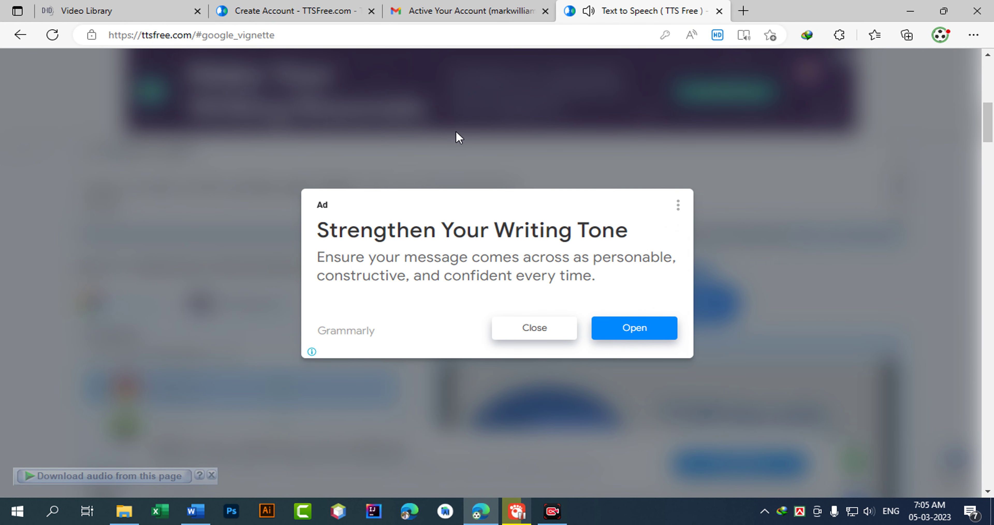
left_click(21, 36)
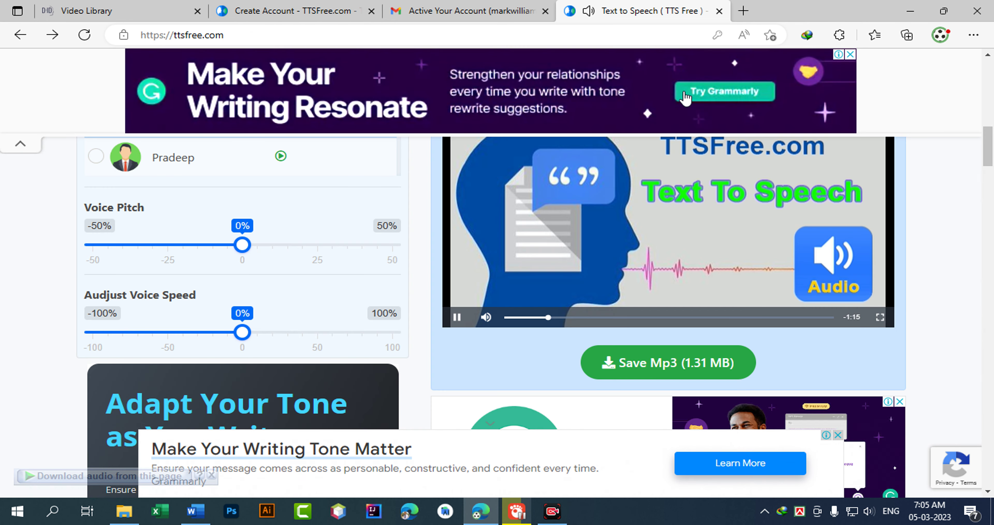
scroll(386, 378, "down", 3)
scroll(459, 316, "up", 1)
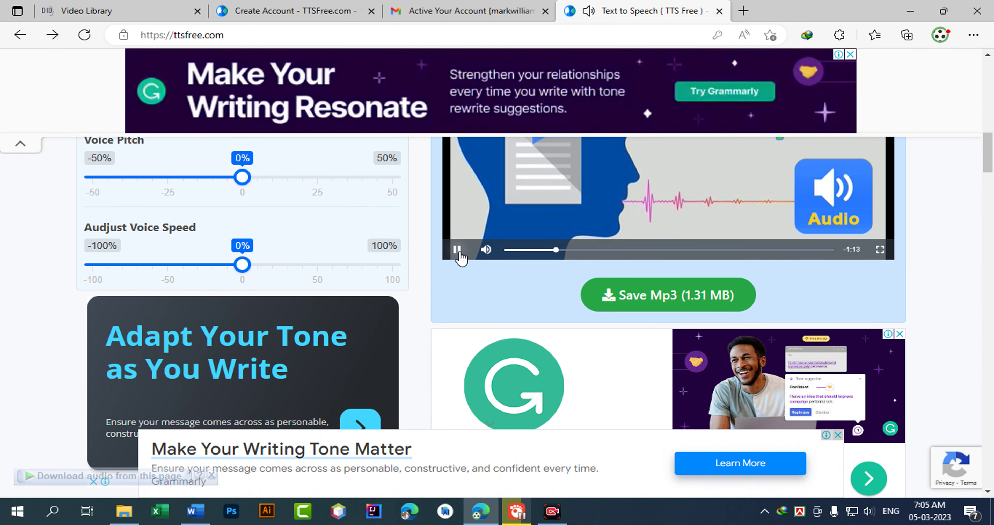
left_click(910, 11)
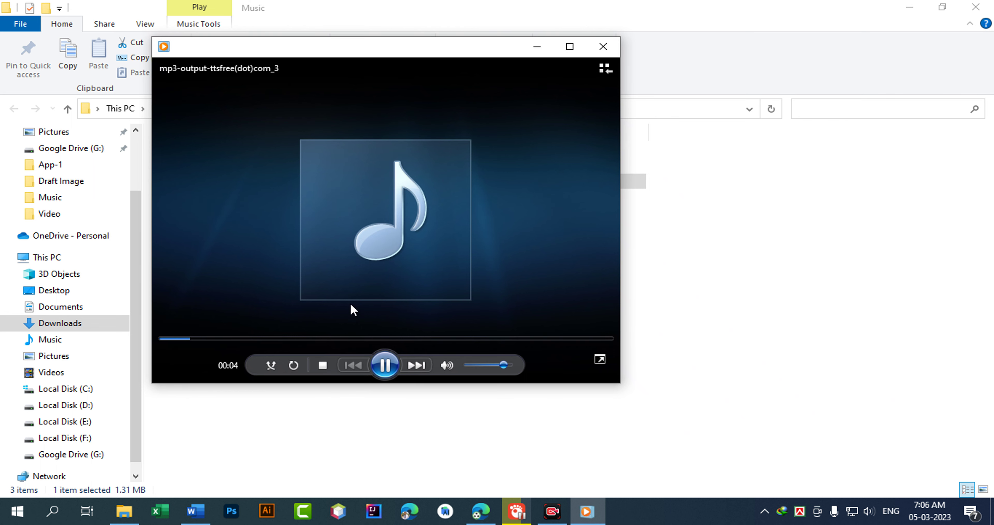
left_click(385, 365)
left_click(604, 47)
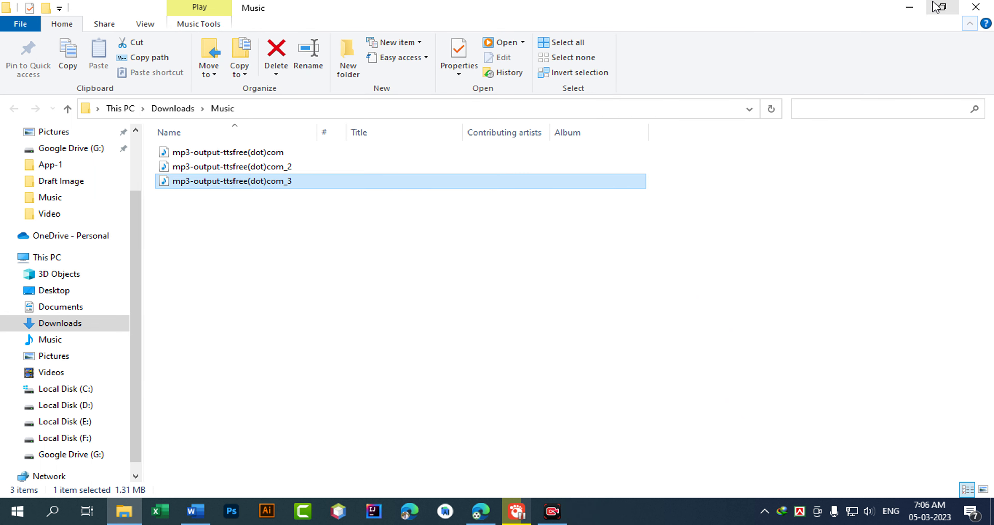
Move mp3-output-ttsfree(dot)com_3 to the desktop's top icon row and return to D-ID in Edge.
right_click(247, 182)
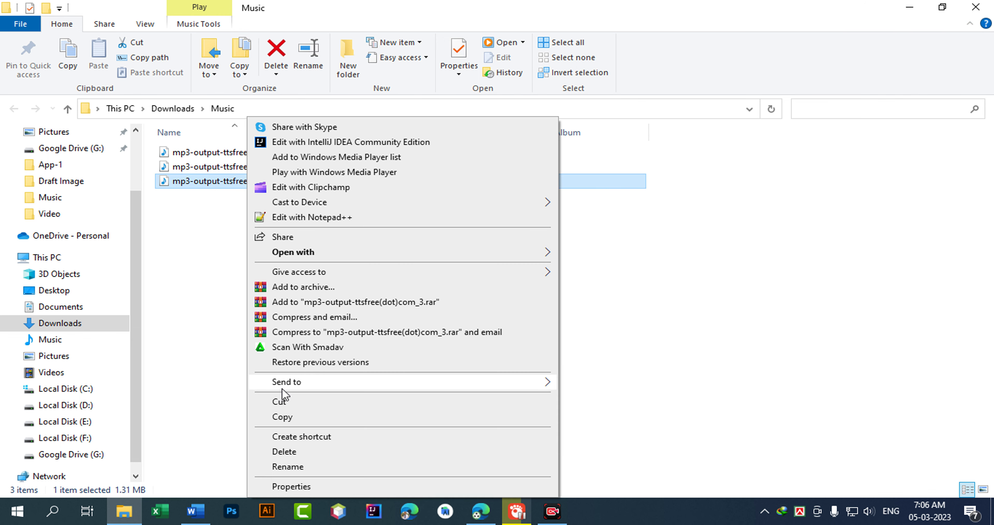
left_click(276, 403)
left_click(910, 7)
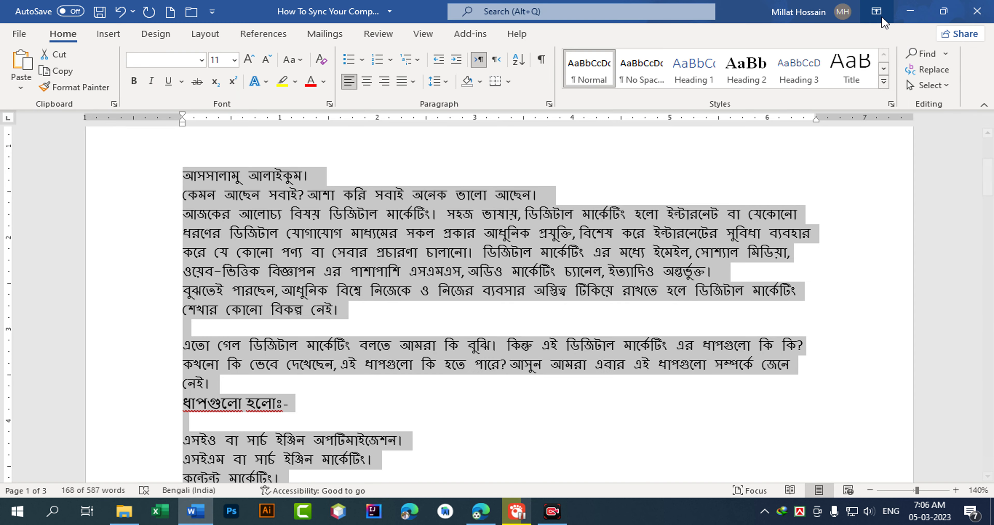
left_click(877, 7)
right_click(525, 157)
left_click(551, 214)
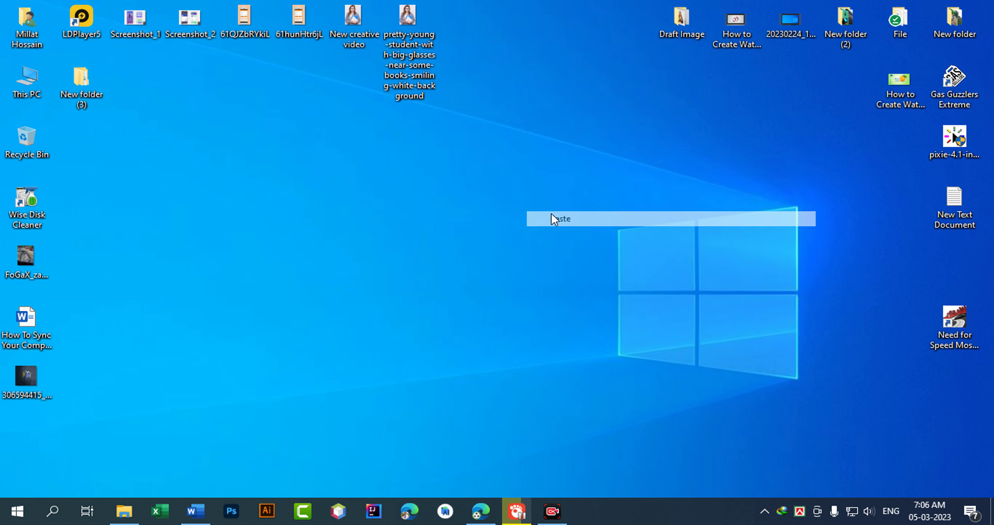
left_click_drag(542, 154, 465, 31)
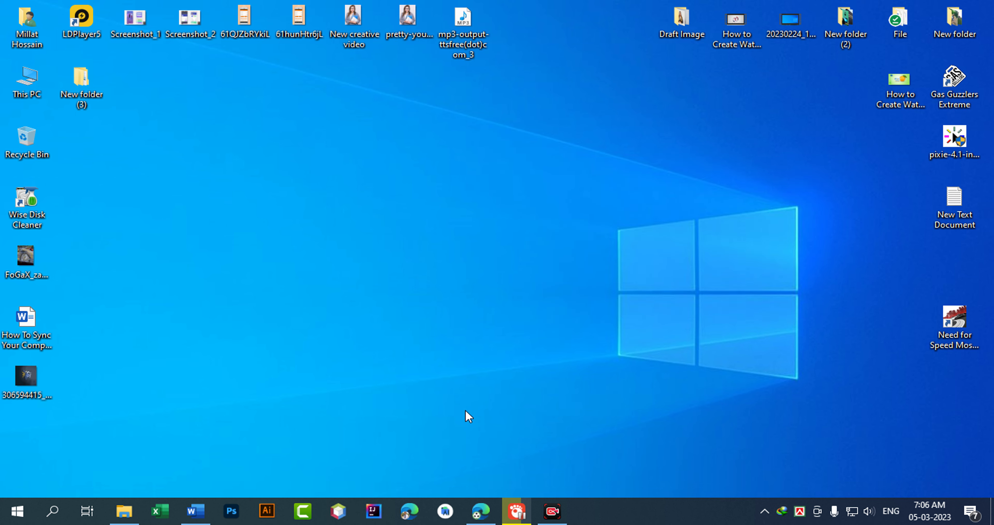
left_click(490, 520)
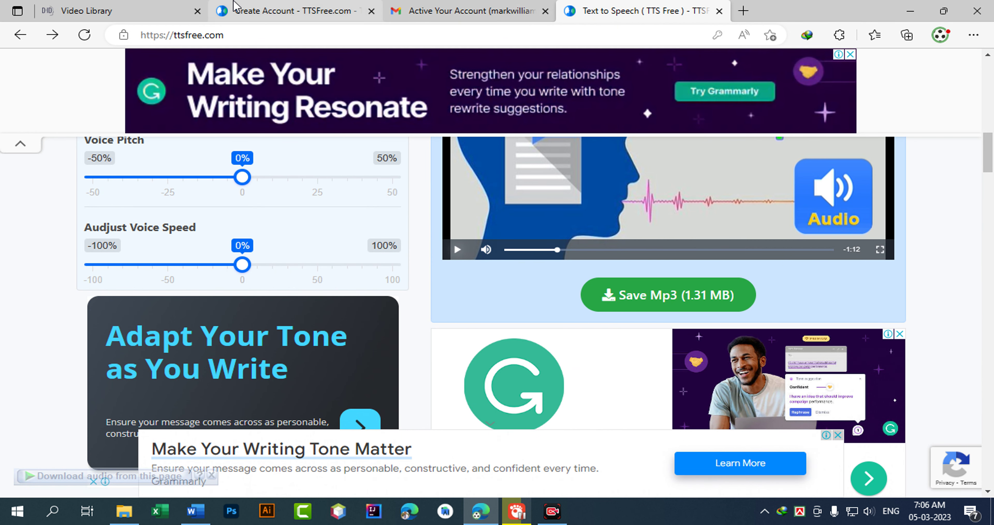
left_click(111, 11)
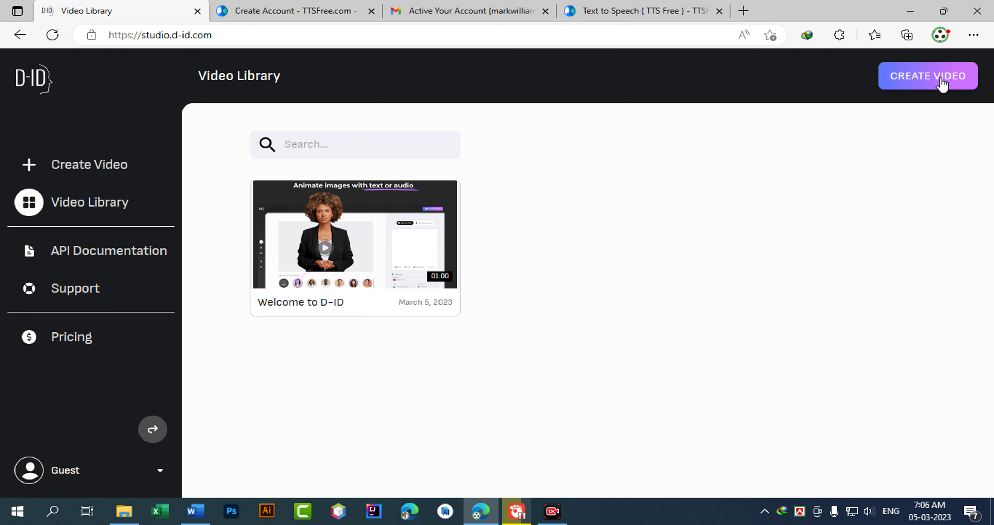
Replace the Guest session by signing in to D-ID through Login/Signup with a Google account.
left_click(159, 473)
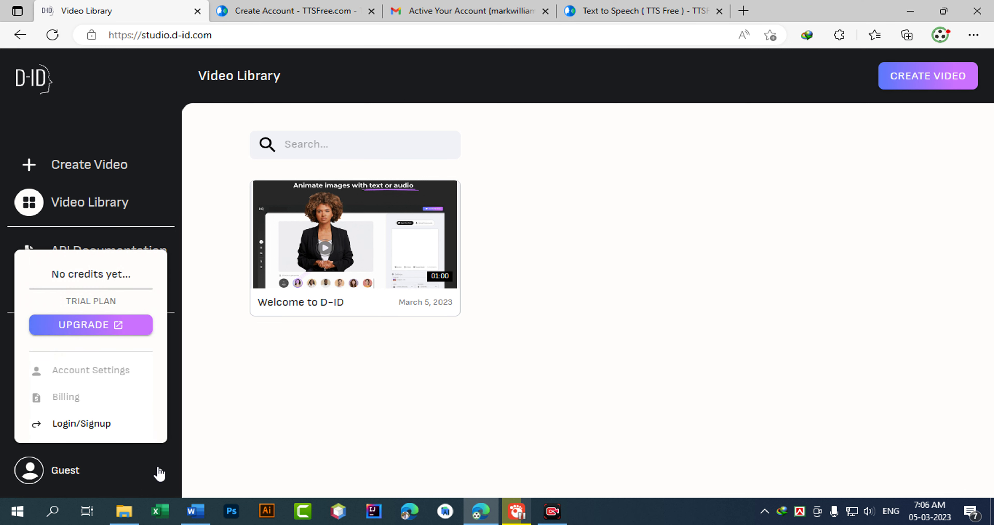
left_click(81, 432)
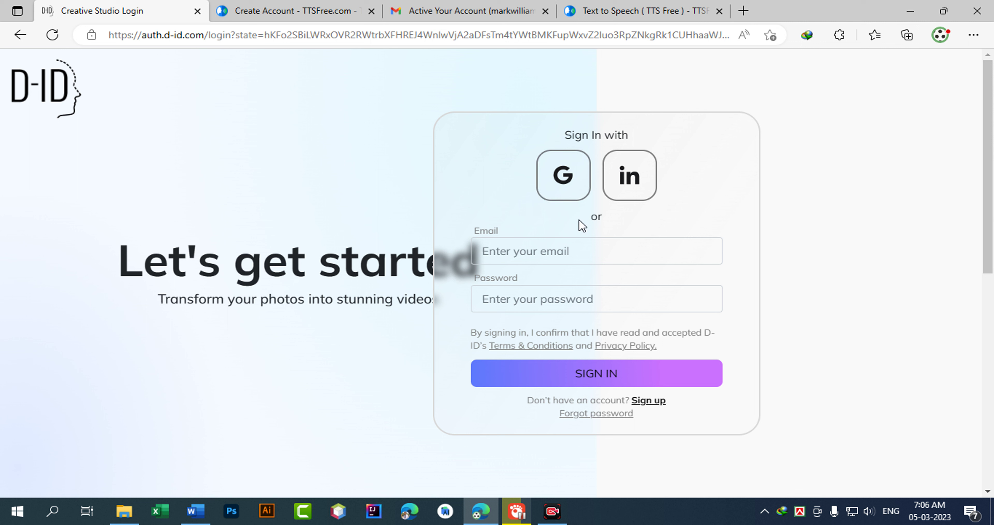
left_click(567, 181)
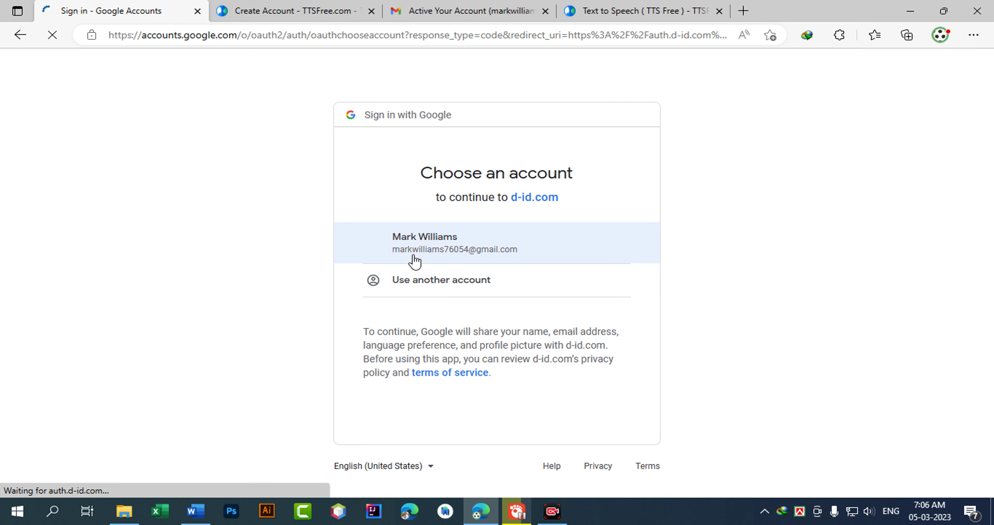
left_click(474, 248)
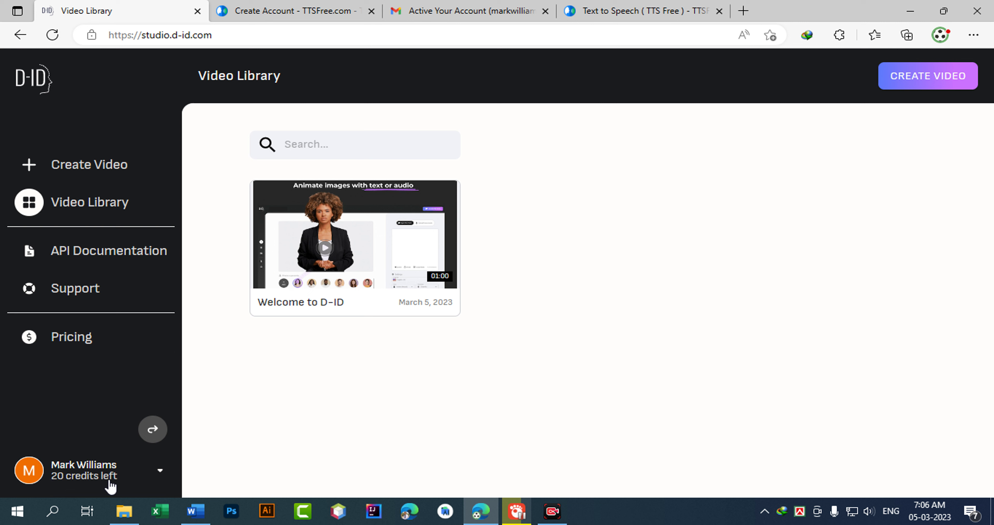
Check the account's remaining credits, then start a new creative video in the Create Video editor.
left_click(117, 487)
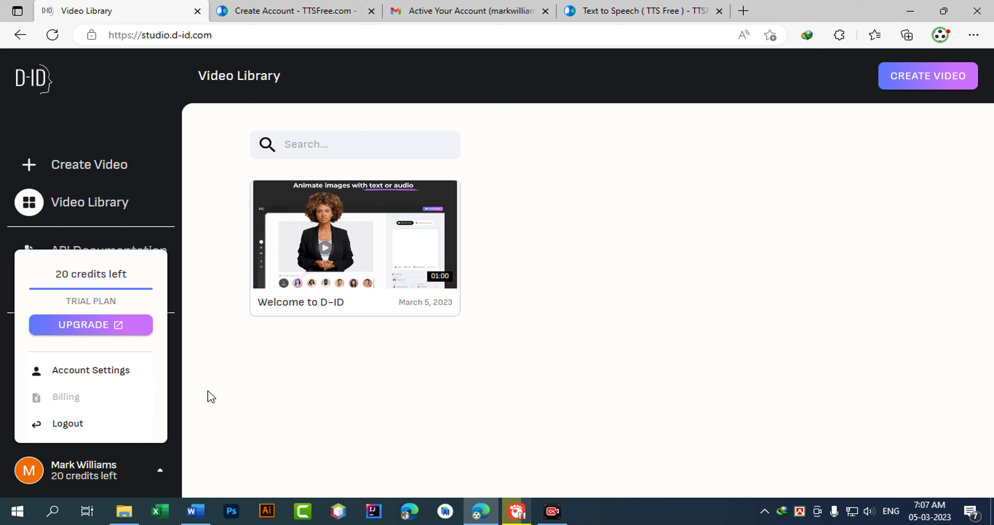
left_click(198, 464)
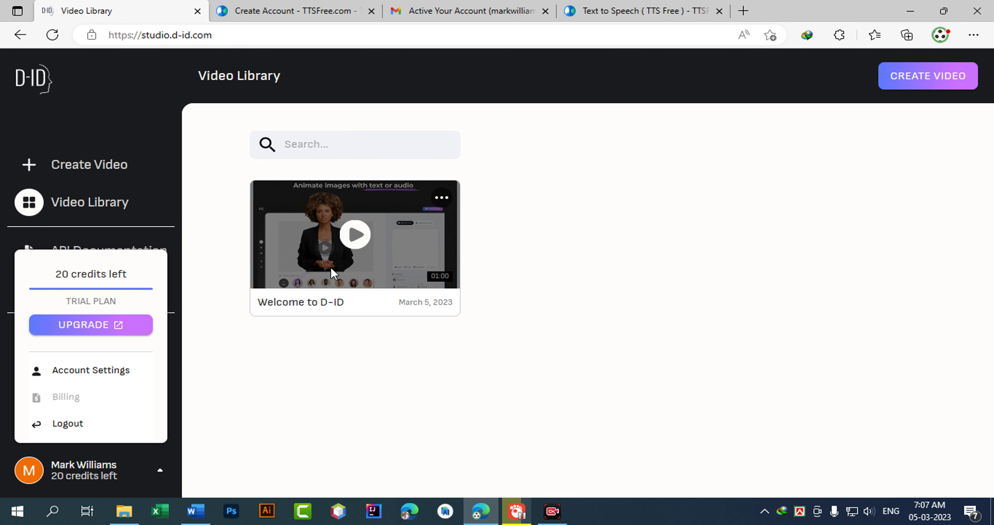
left_click(926, 80)
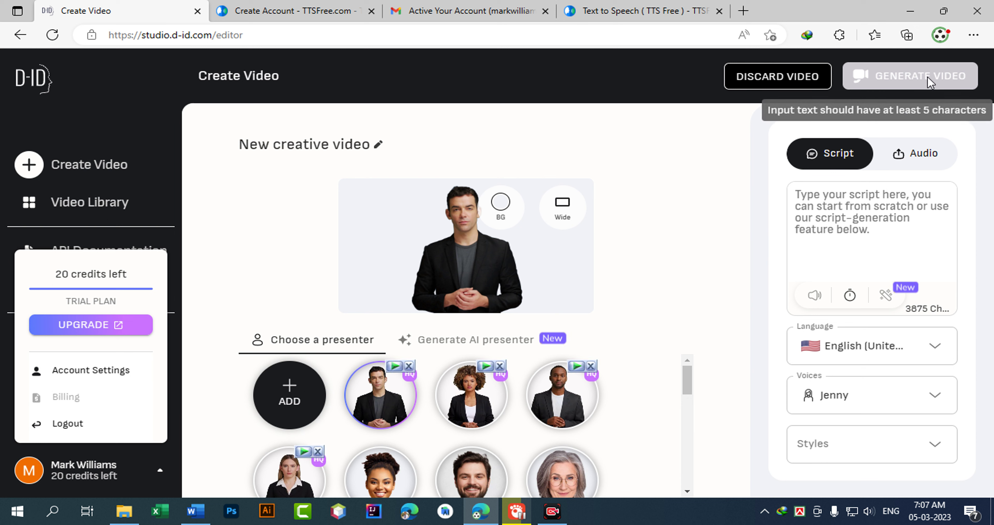
Upload mp3-output-ttsfree(dot)com_3 from the Desktop as the video's 01:26 voice audio.
left_click(926, 154)
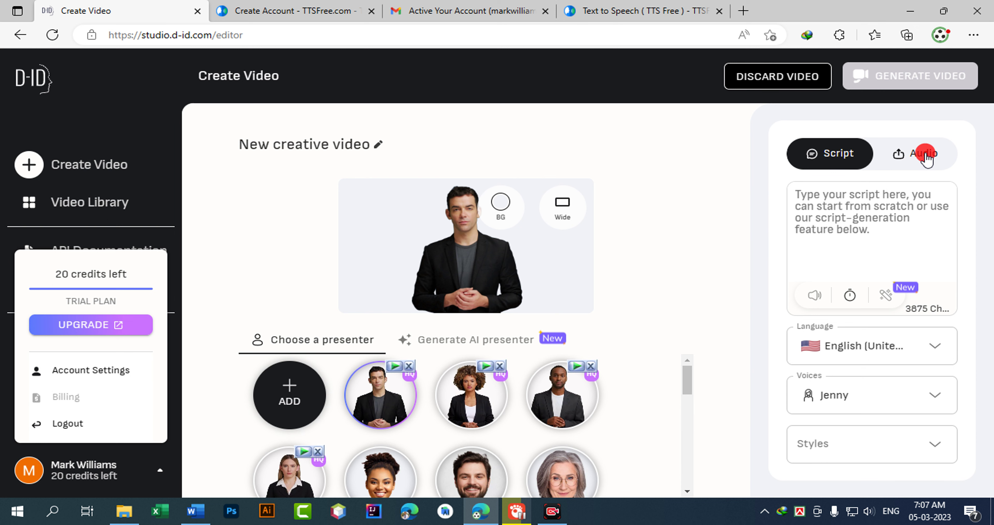
left_click(875, 251)
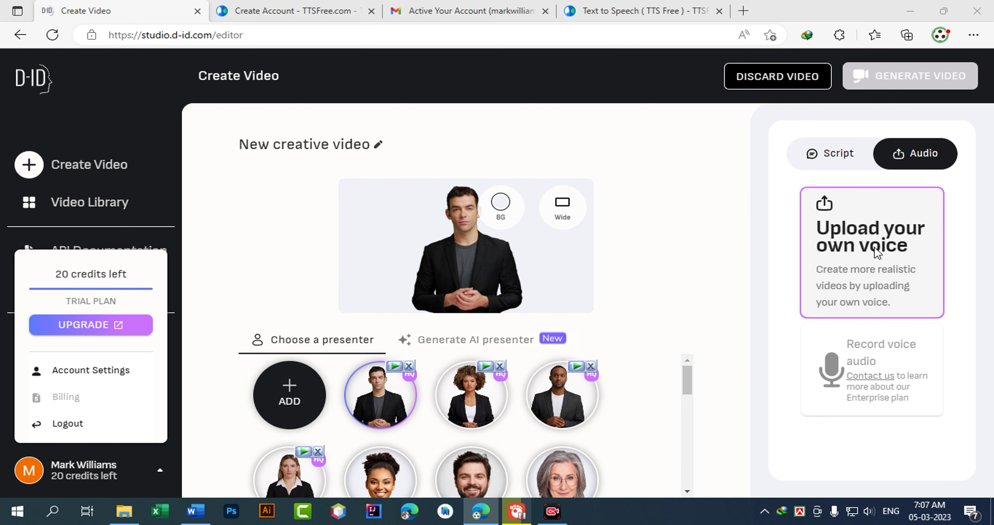
left_click(169, 138)
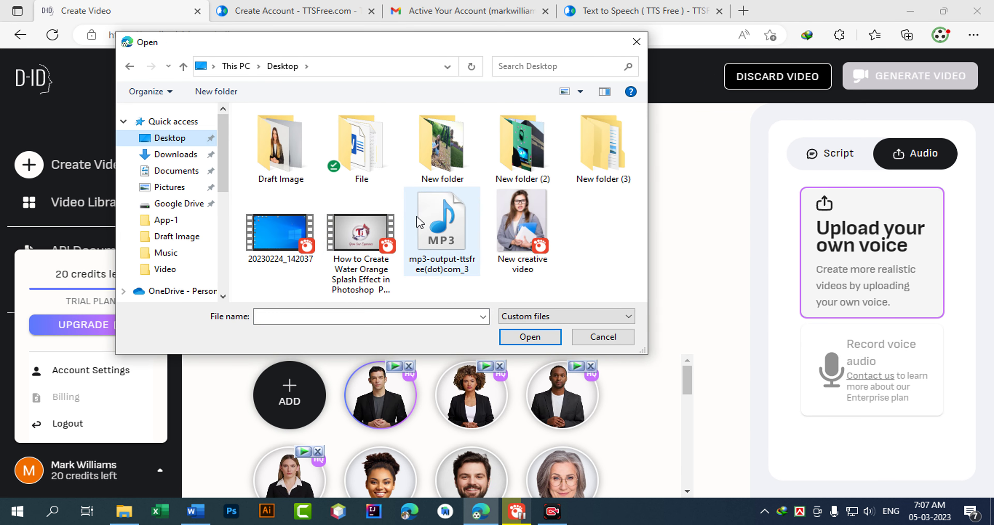
left_click(443, 232)
left_click(529, 338)
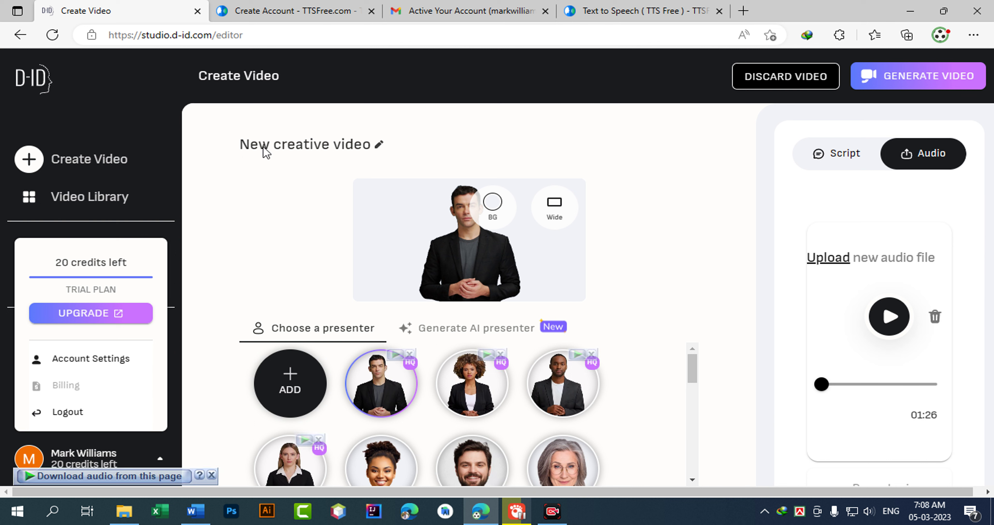
Scroll down the presenter grid and try several stock presenters, ending on the dark-haired woman in pink.
left_click_drag(240, 145, 354, 148)
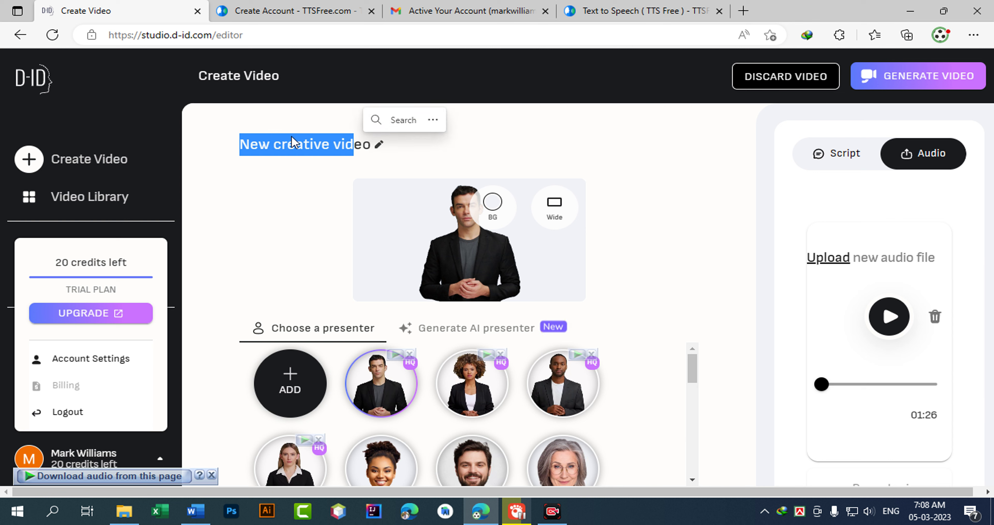
scroll(600, 430, "down", 1)
scroll(479, 435, "down", 1)
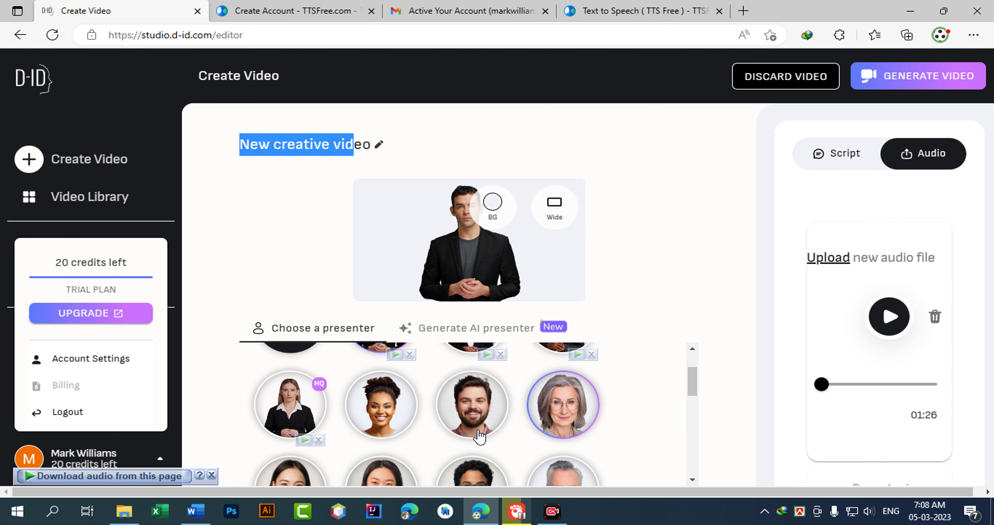
scroll(573, 417, "down", 1)
scroll(564, 444, "down", 1)
scroll(502, 444, "down", 6)
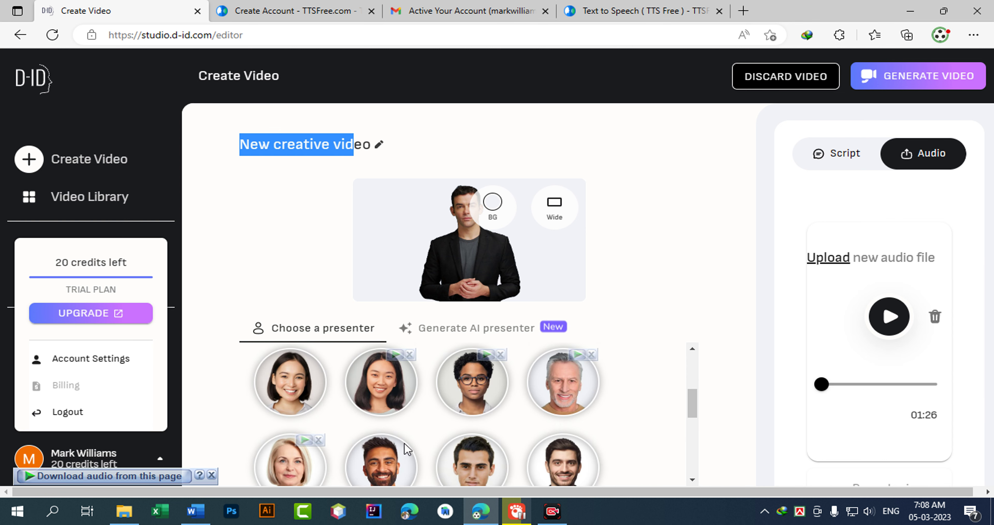
left_click(268, 439)
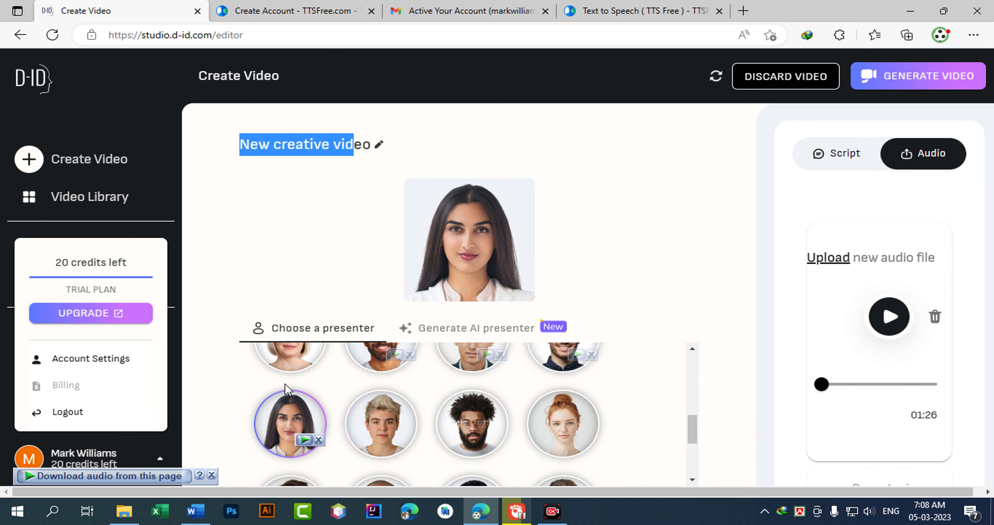
left_click(290, 361)
left_click(382, 426)
left_click(572, 430)
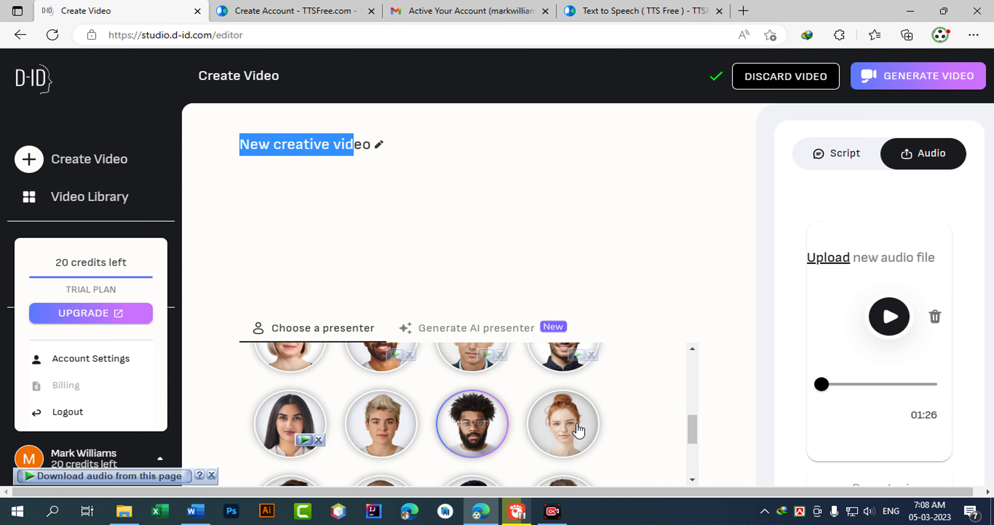
scroll(563, 436, "down", 2)
left_click(472, 409)
left_click(381, 460)
left_click(290, 460)
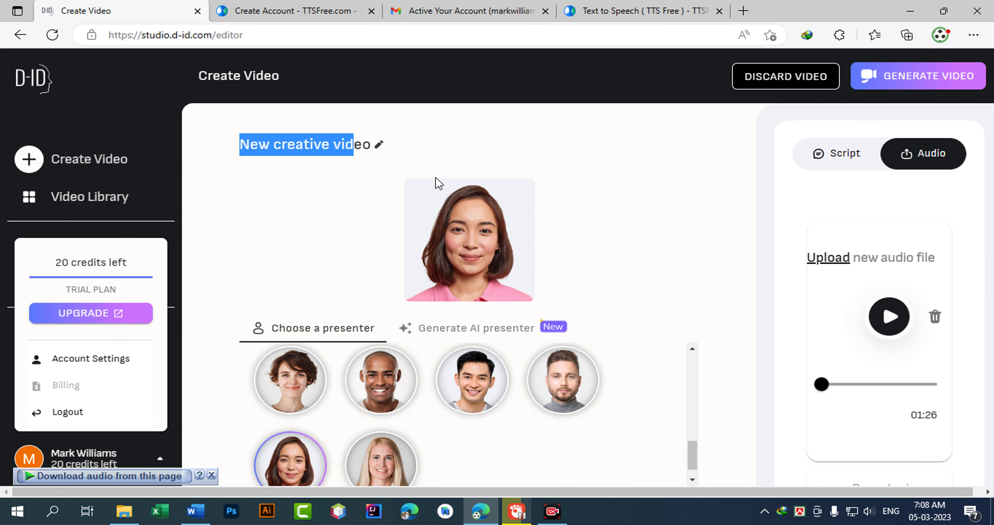
Preview presenters higher in the grid and settle on the grey-haired woman with glasses.
scroll(494, 405, "up", 2)
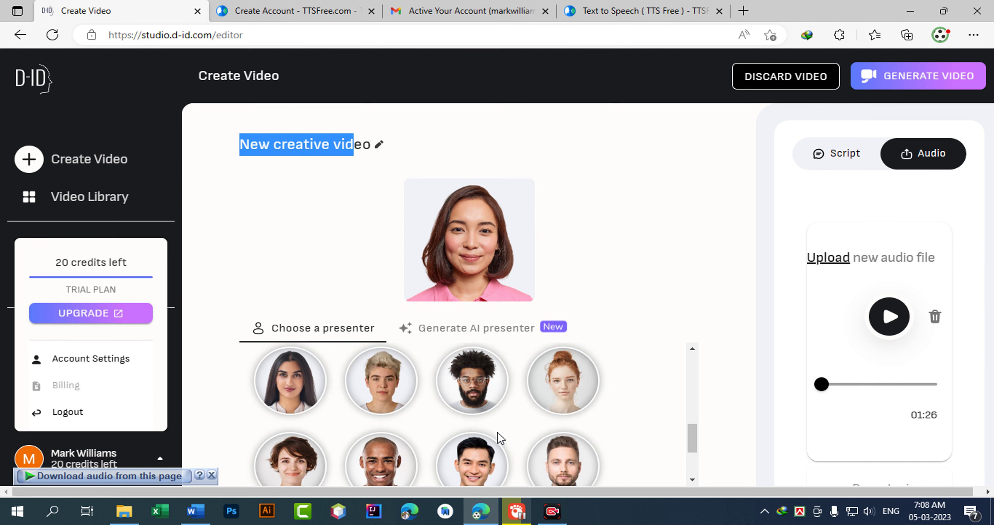
left_click(376, 411)
scroll(407, 471, "up", 2)
scroll(407, 444, "up", 1)
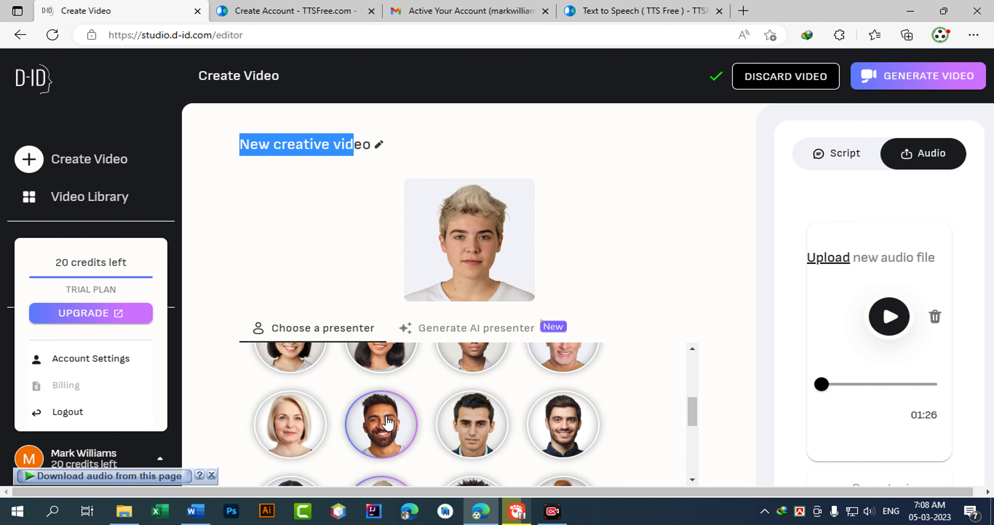
left_click(294, 423)
scroll(340, 443, "up", 2)
left_click(291, 382)
left_click(383, 388)
scroll(425, 417, "up", 2)
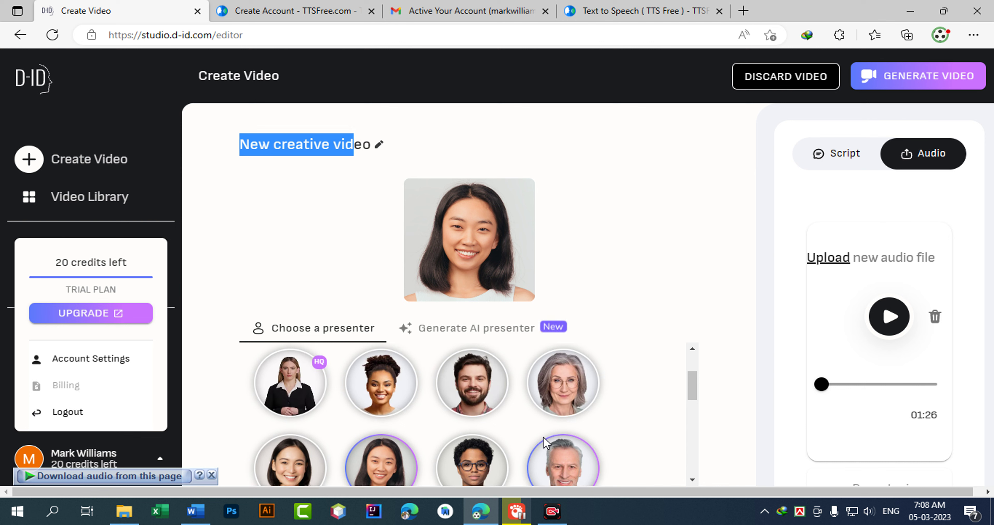
left_click(568, 385)
scroll(355, 480, "up", 1)
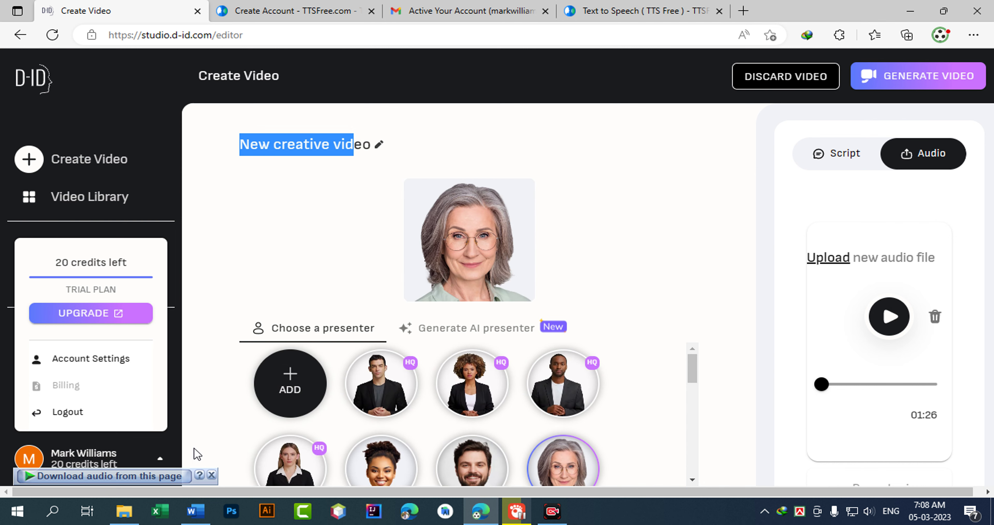
mouse_move(276, 393)
Add the pretty-young-student photo of a woman in glasses as a custom presenter.
left_click(305, 394)
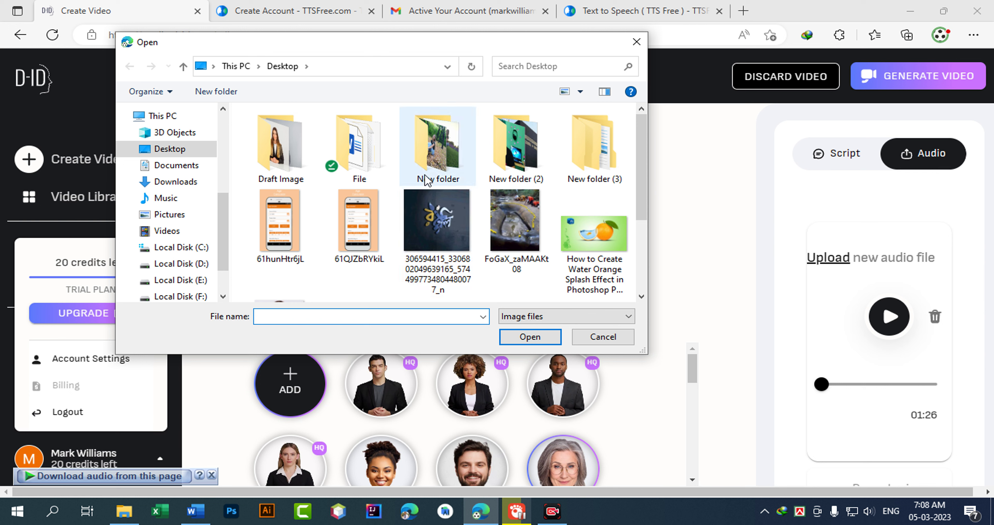
scroll(617, 164, "down", 2)
left_click(281, 228)
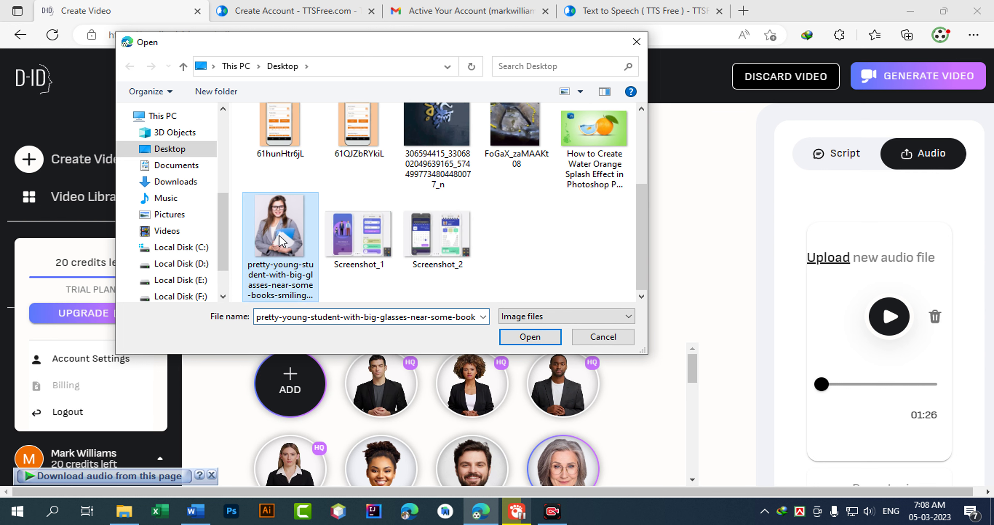
left_click(530, 335)
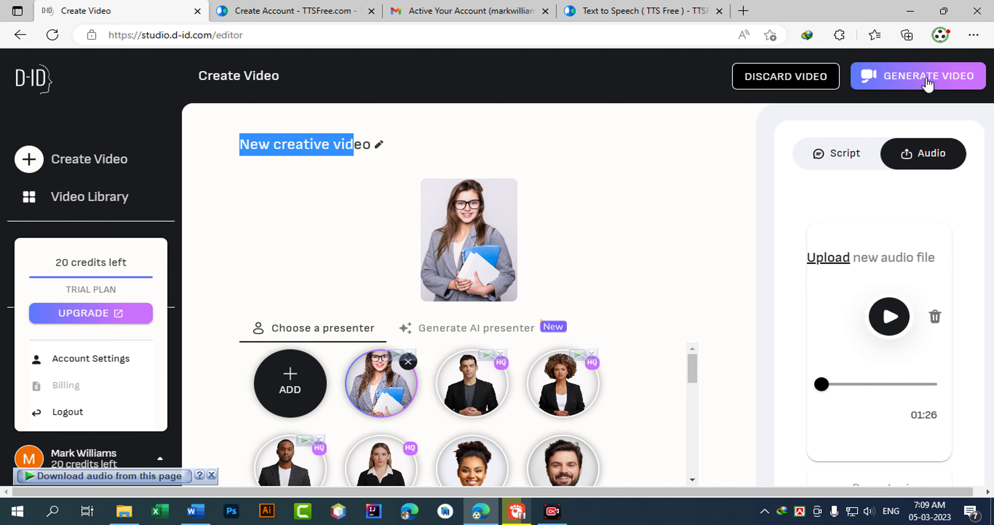
Generate the 01:25 talking video for 6 credits, leaving 14 credits.
left_click(915, 86)
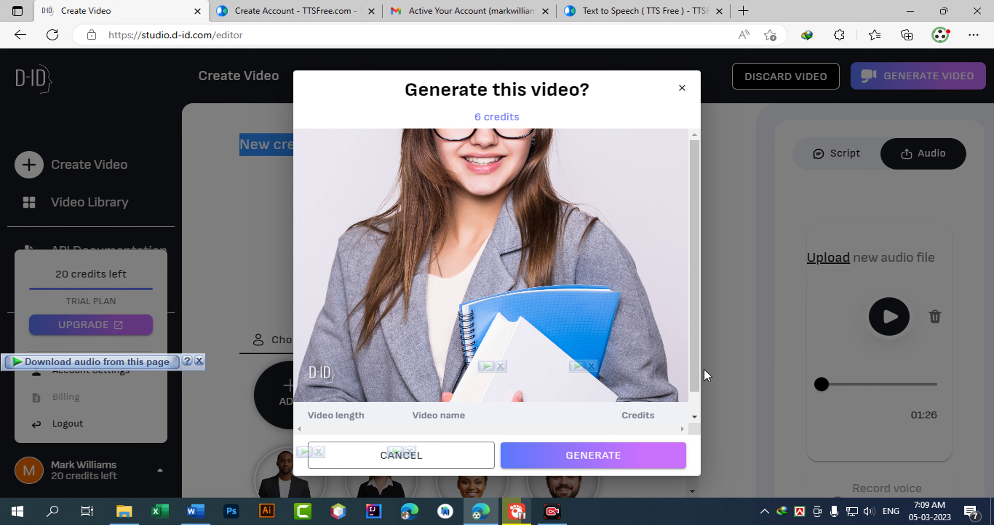
scroll(694, 413, "down", 1)
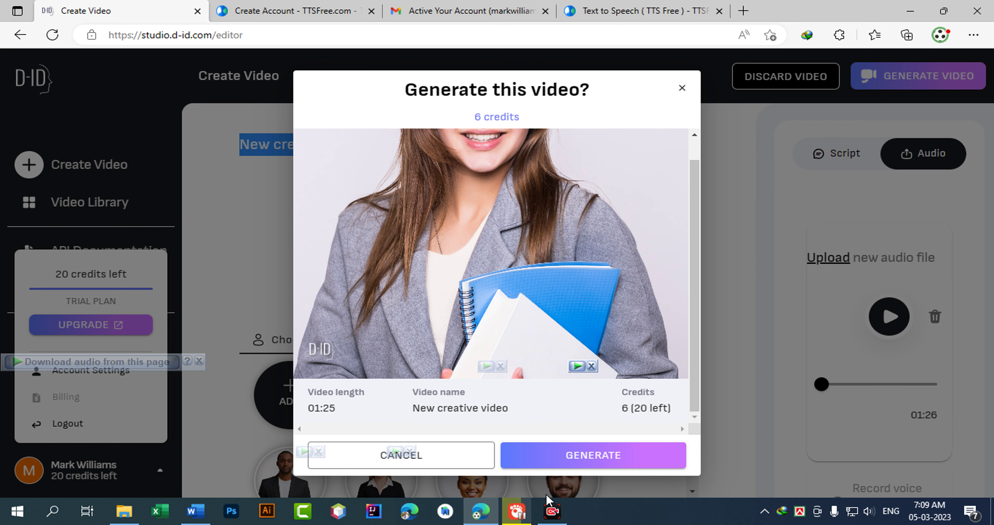
left_click(588, 465)
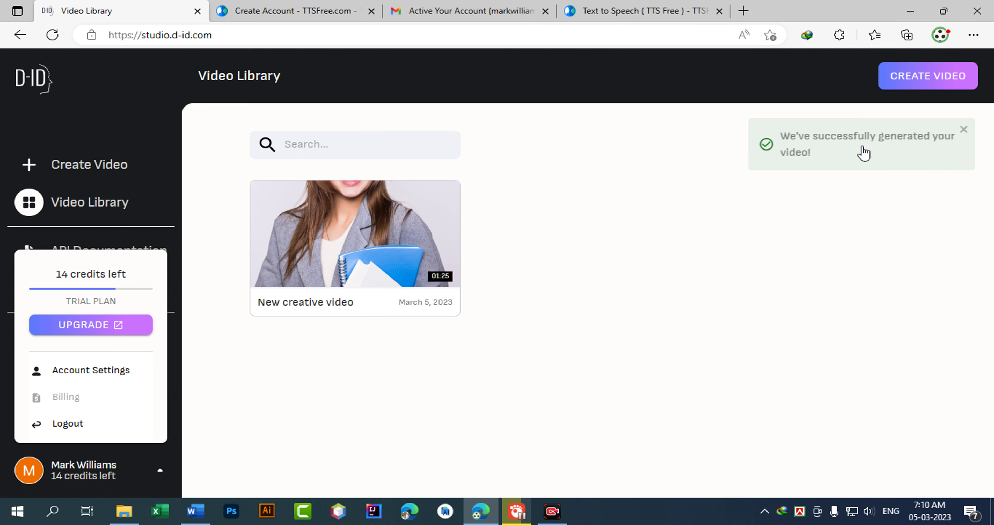
Play the generated New creative video and pause it.
mouse_move(333, 228)
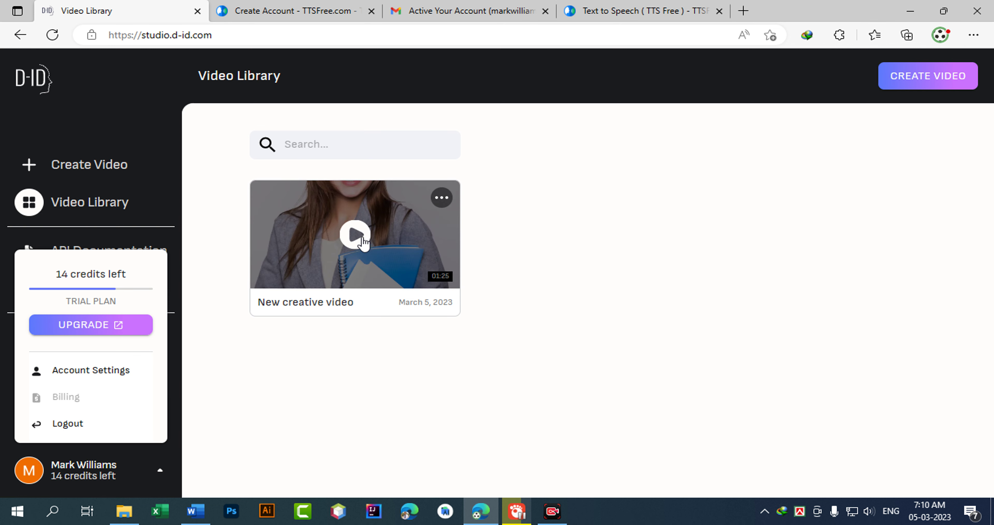
left_click(362, 242)
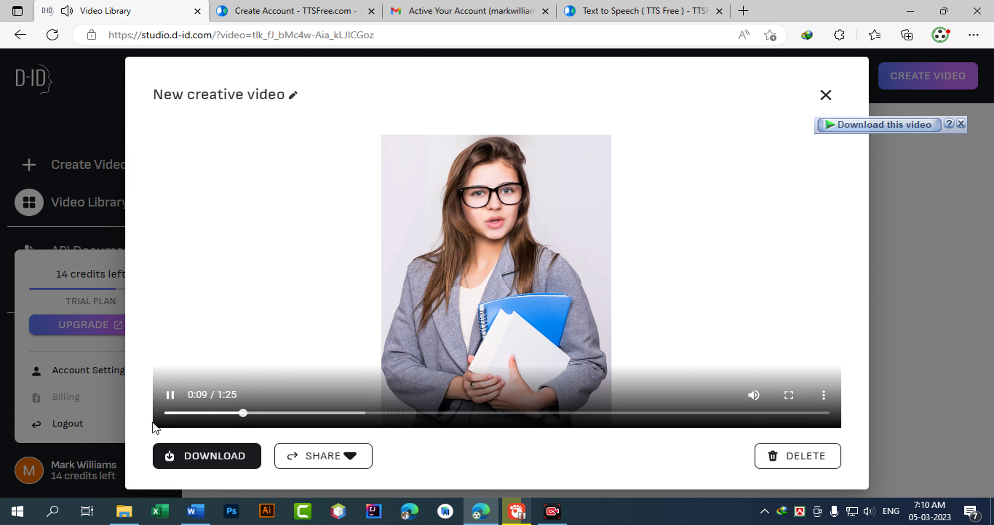
left_click(170, 394)
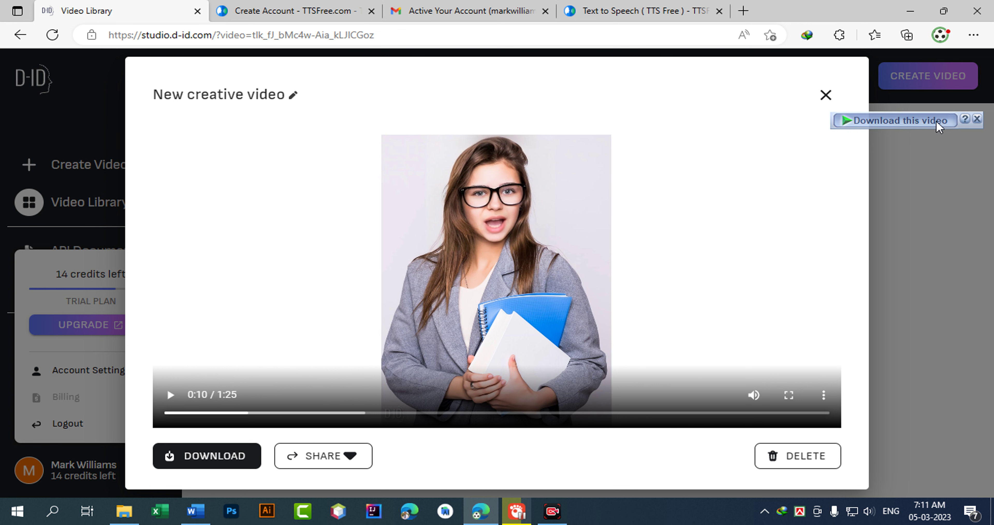
Download New creative video.mp4, then look through the sharing and extra playback options.
left_click(215, 459)
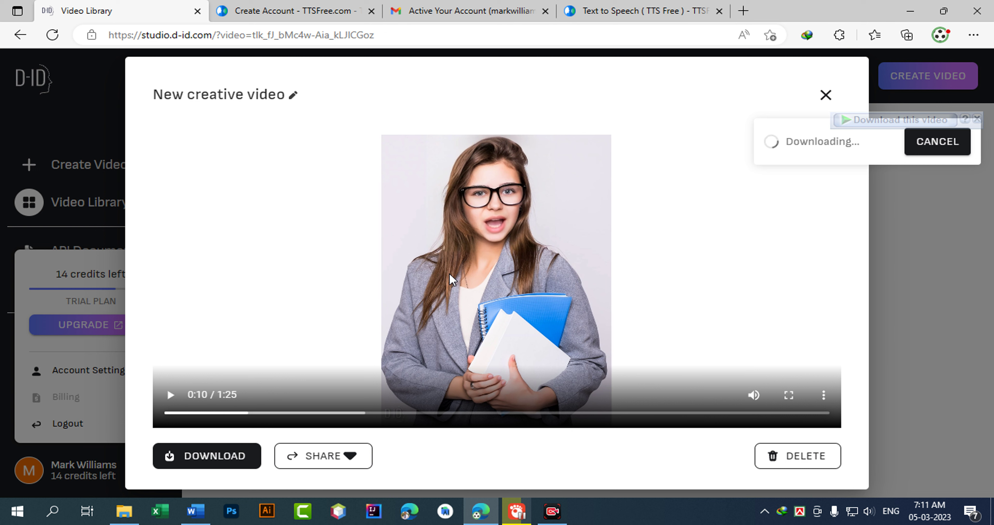
left_click(341, 457)
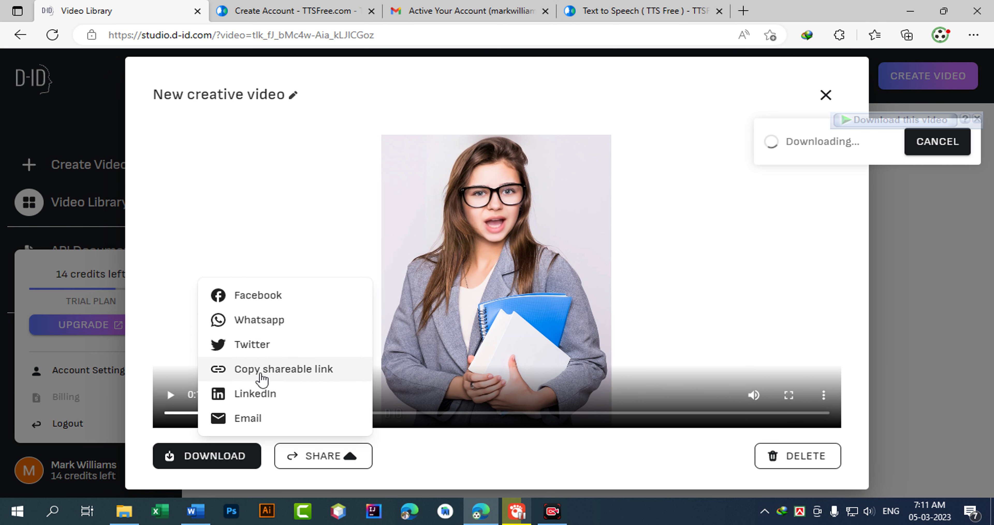
left_click(403, 79)
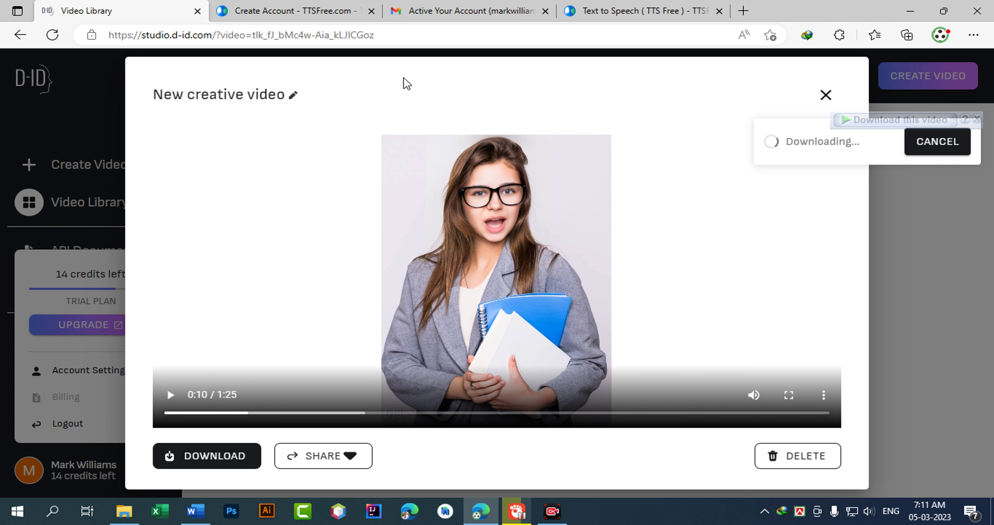
left_click(824, 395)
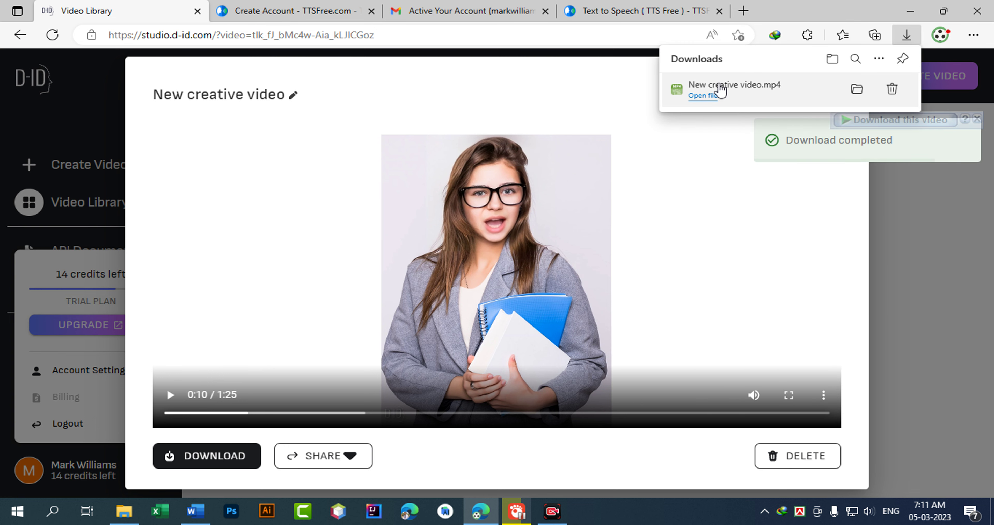
left_click(722, 90)
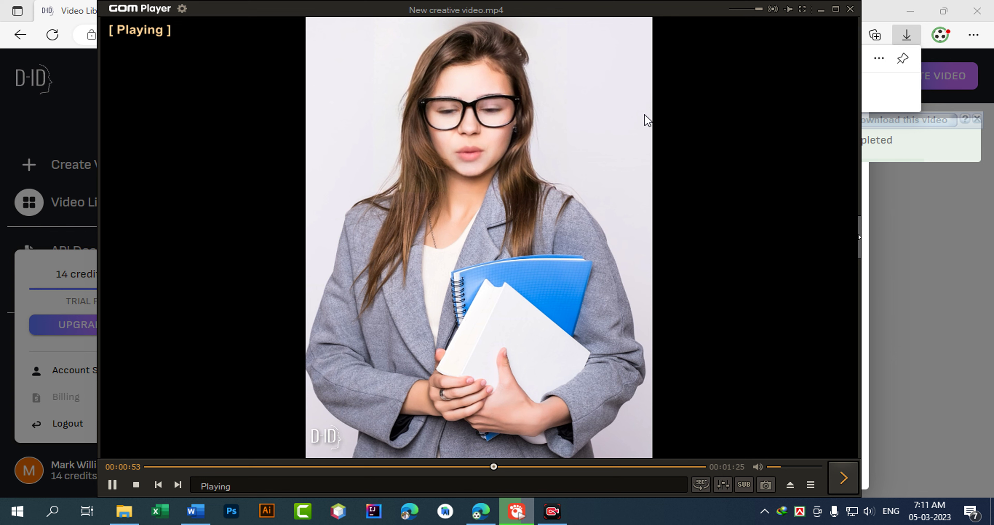
scroll(556, 288, "up", 5)
left_click_drag(659, 245, 630, 245)
left_click_drag(479, 467, 96, 469)
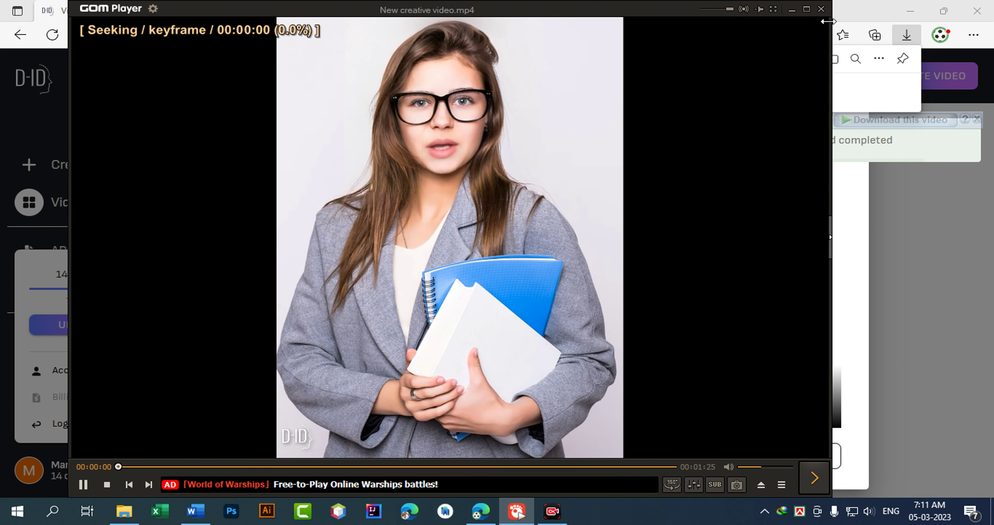
left_click(821, 8)
left_click(540, 349)
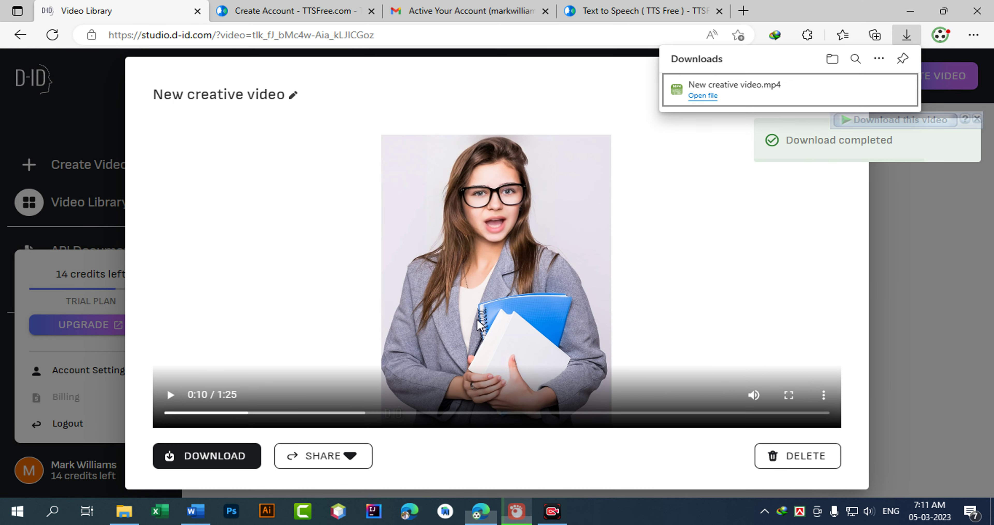
Play New creative video (20,210 KB) from the Downloads folder in GOM Player.
left_click(124, 510)
scroll(75, 189, "up", 2)
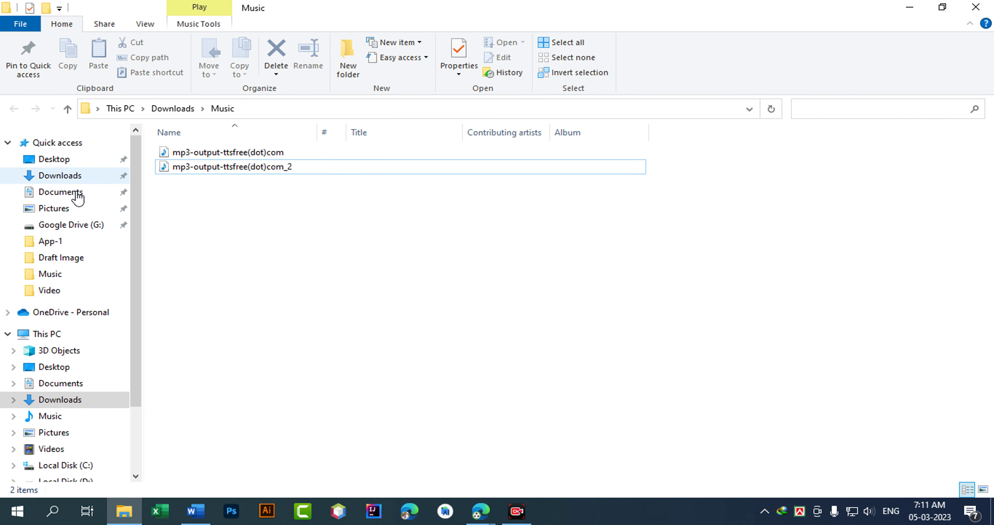
left_click(60, 177)
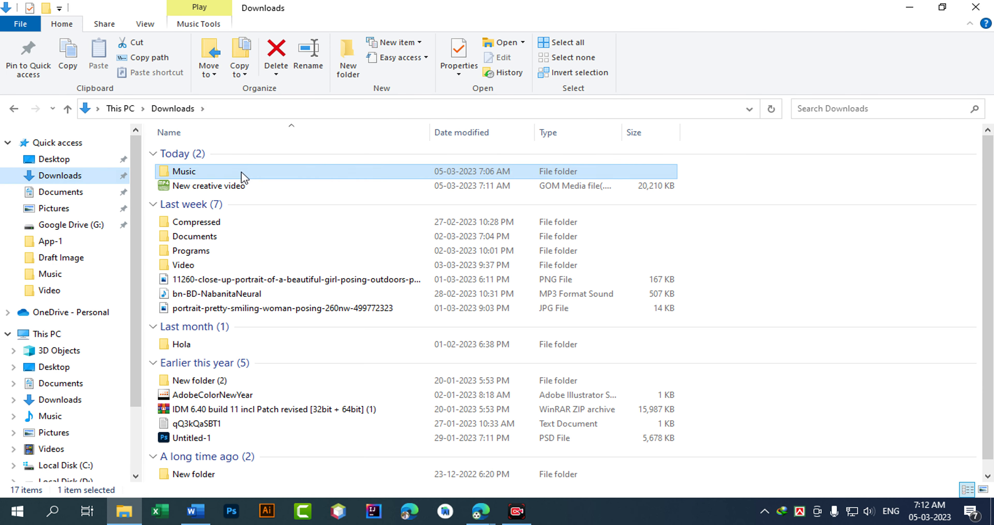
double_click(409, 189)
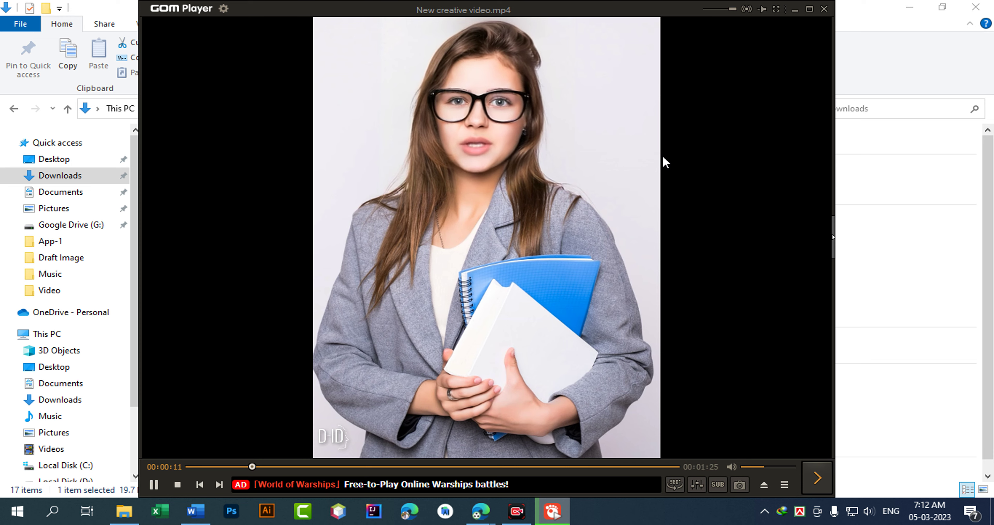
Pause New creative video.mp4 at 00:00:13 and move the GOM Player window right over the browser.
left_click(906, 11)
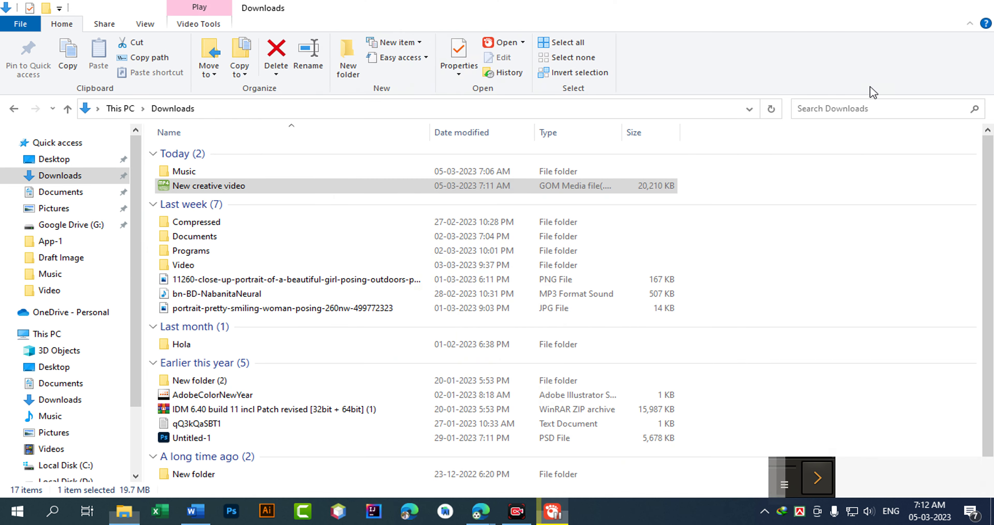
key("alt+Tab")
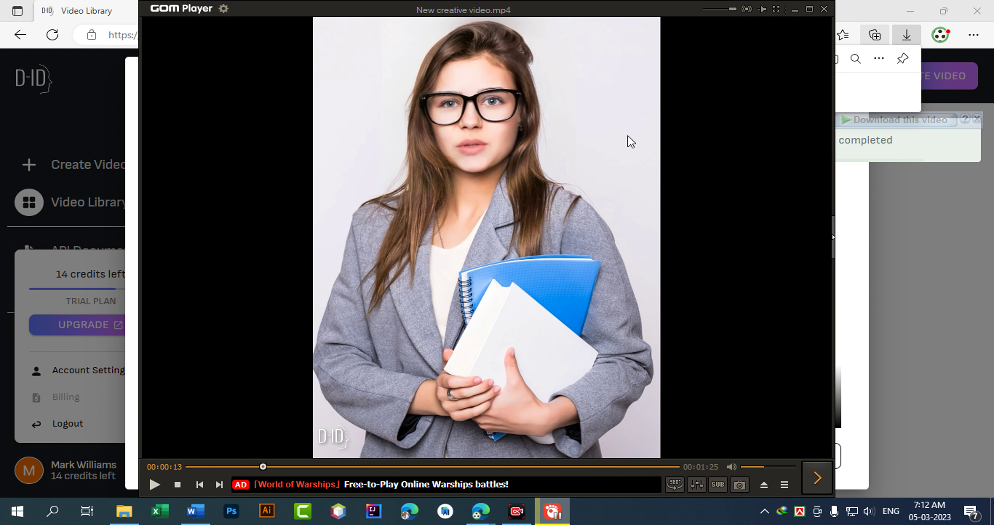
left_click_drag(429, 164, 508, 182)
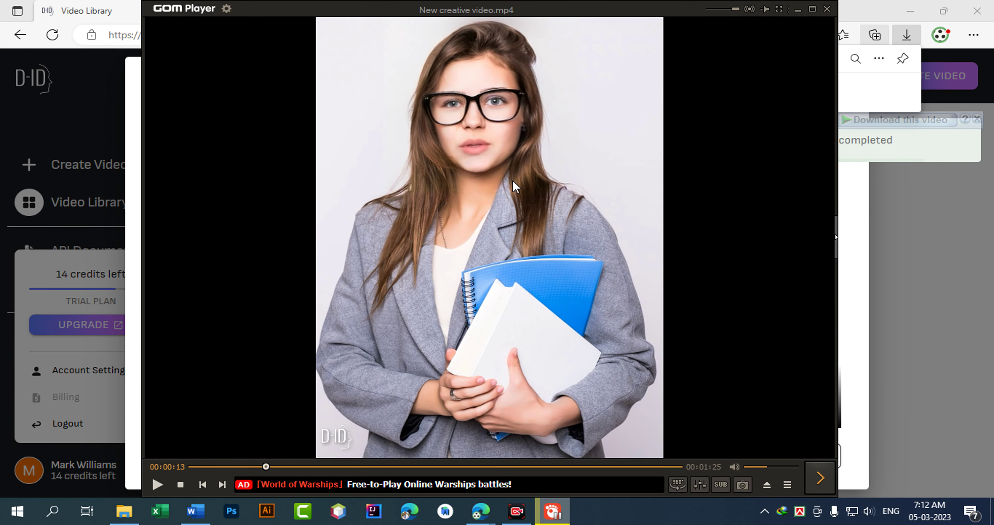